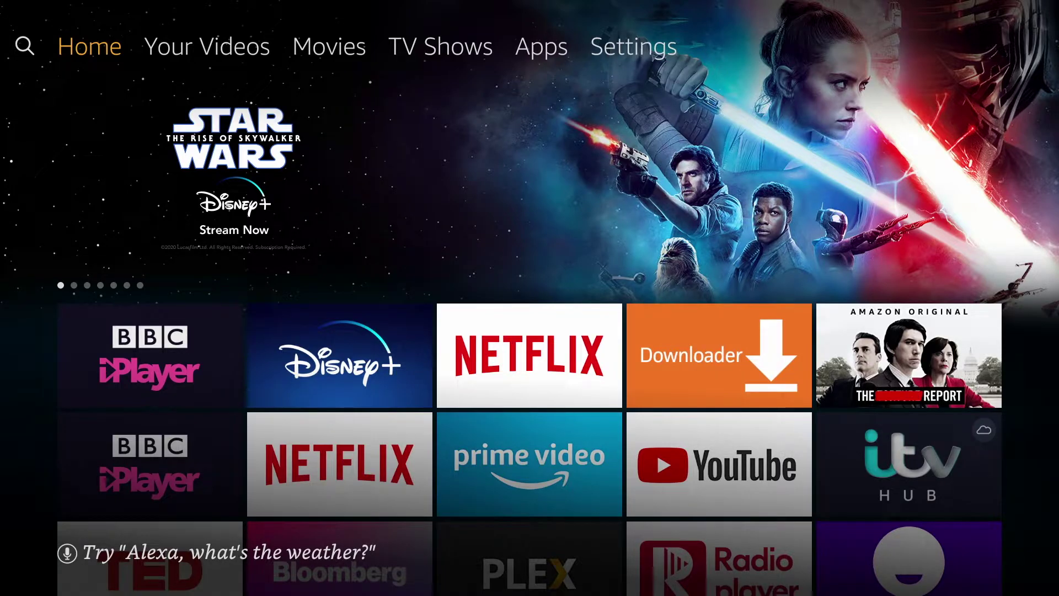
# Step: Open the My Fire TV section of the device settings
pyautogui.press('Right')
pyautogui.press('Right')
pyautogui.press('Right')
pyautogui.press('Right')
pyautogui.press('Right')
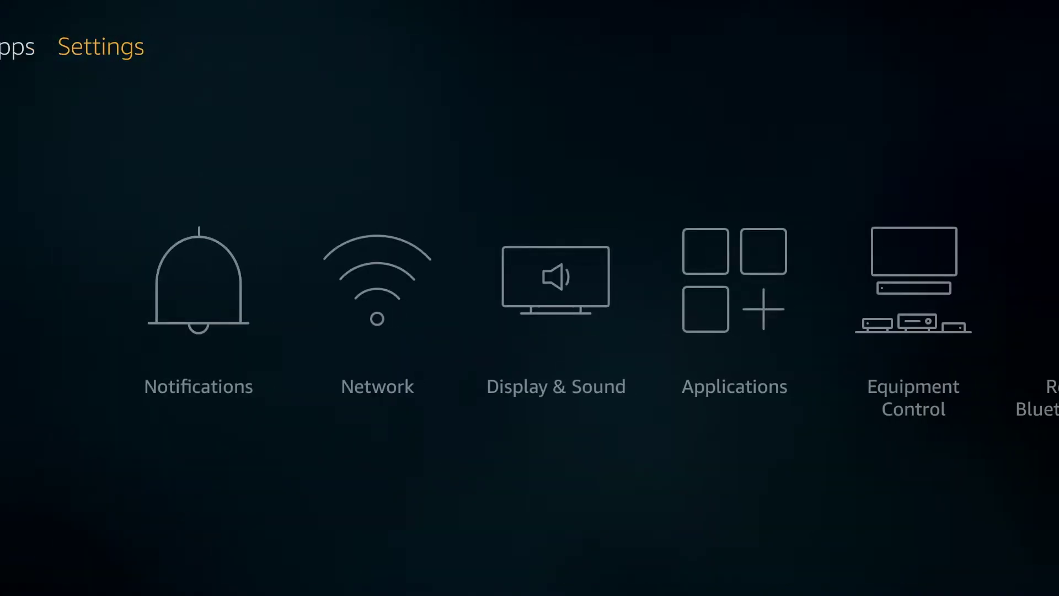
pyautogui.press('Down')
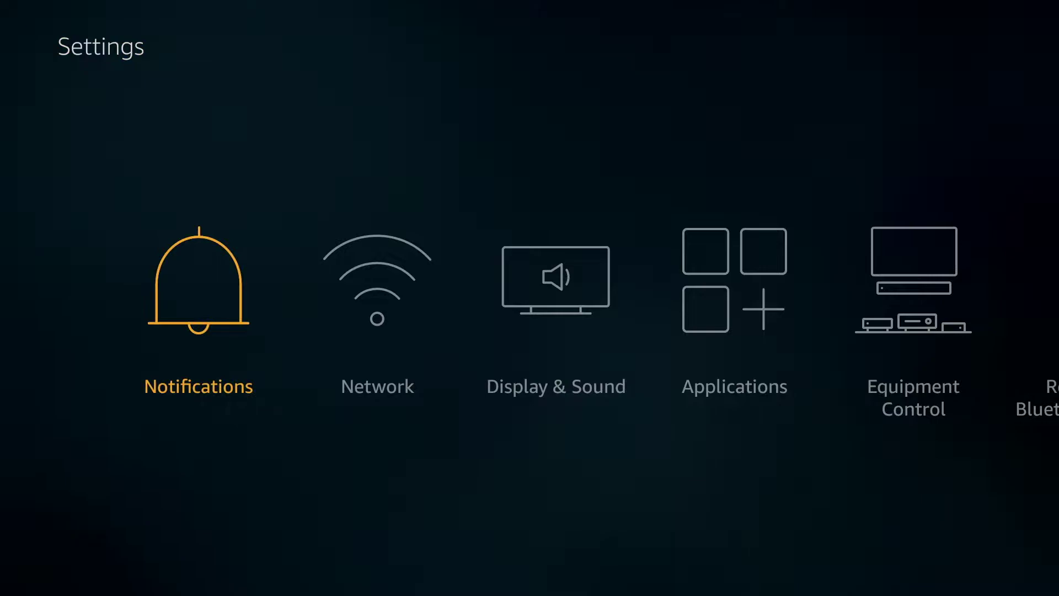
pyautogui.press('Right')
pyautogui.press('Right')
pyautogui.press('Right')
pyautogui.press('Right')
pyautogui.press('Right')
pyautogui.press('Right')
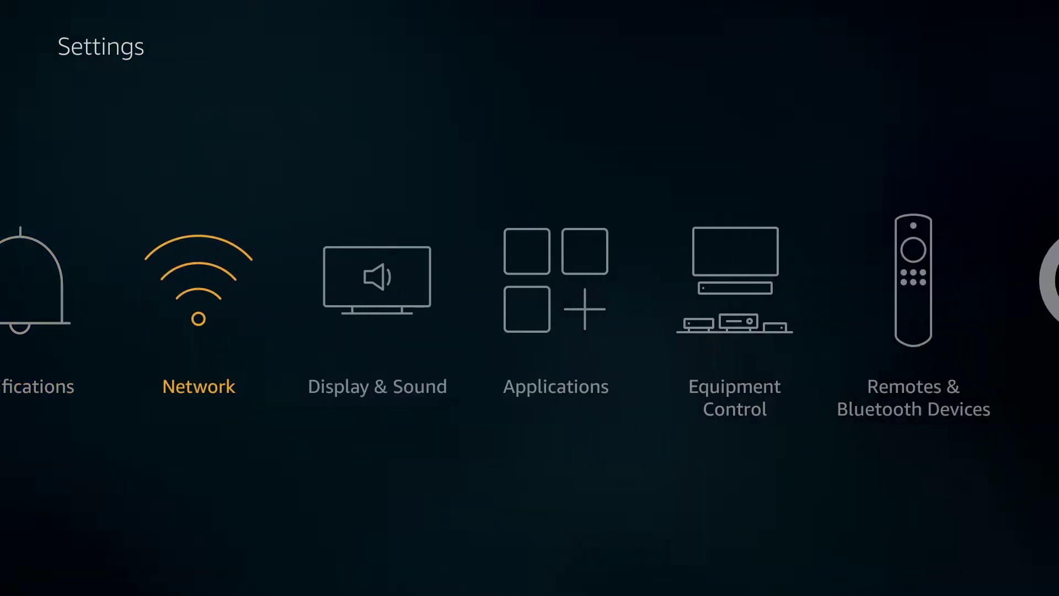
pyautogui.press('Right')
pyautogui.press('Right')
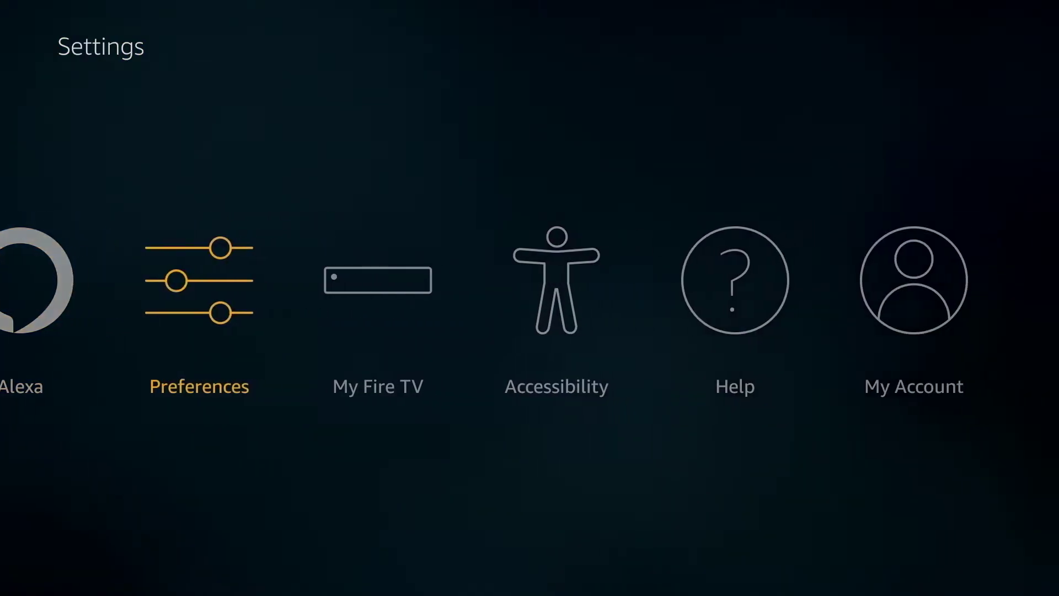
pyautogui.press('Return')
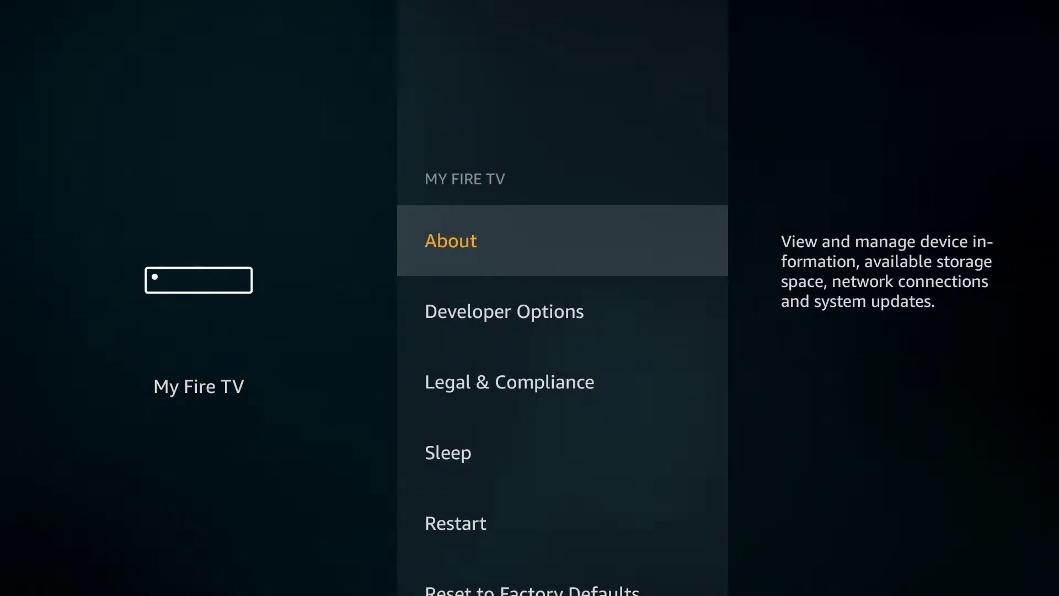
# Step: Check for system updates from the device's About information and leave the section
pyautogui.press('Return')
pyautogui.press('Down')
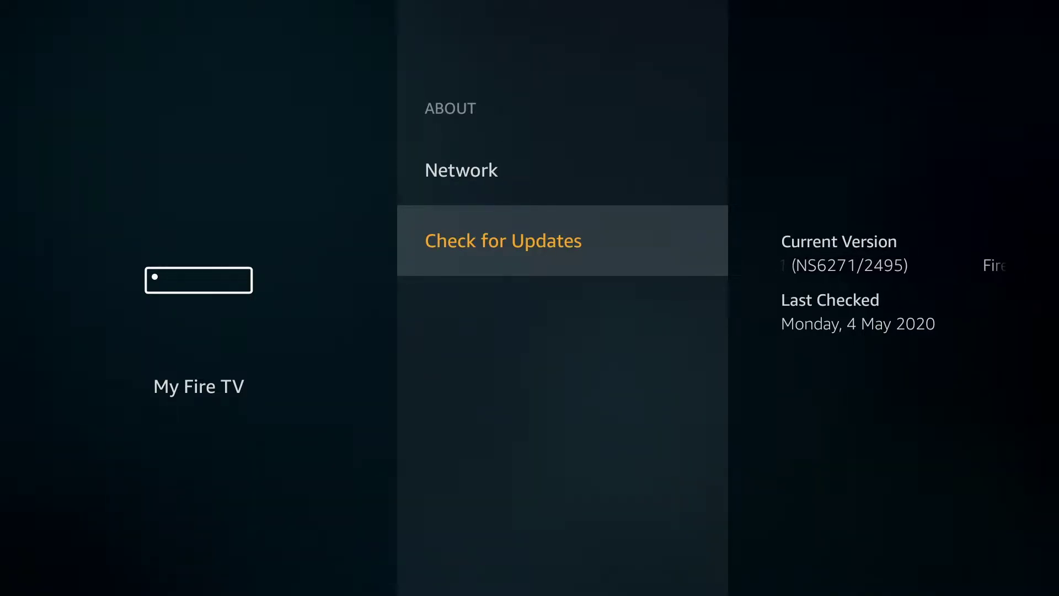
pyautogui.press('Return')
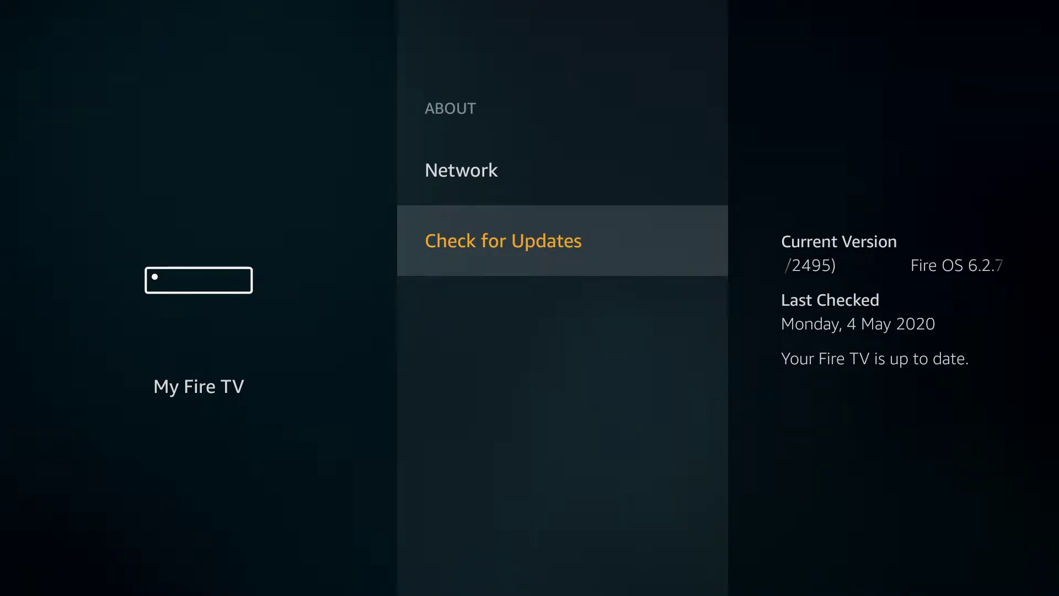
pyautogui.press('Escape')
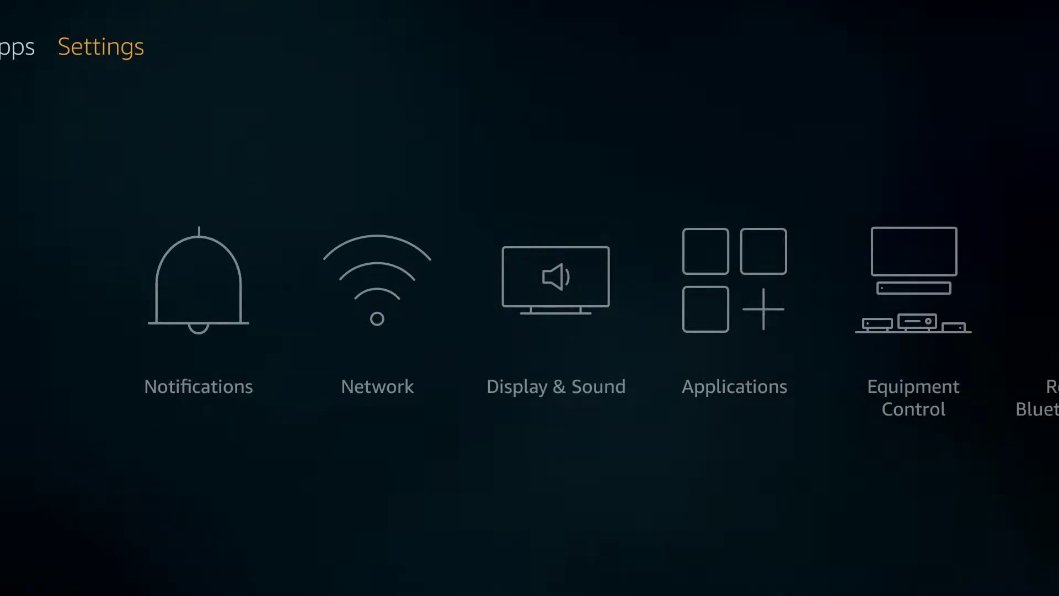
# Step: Open the Automatic Updates option in the Appstore settings under Applications
pyautogui.press('Down')
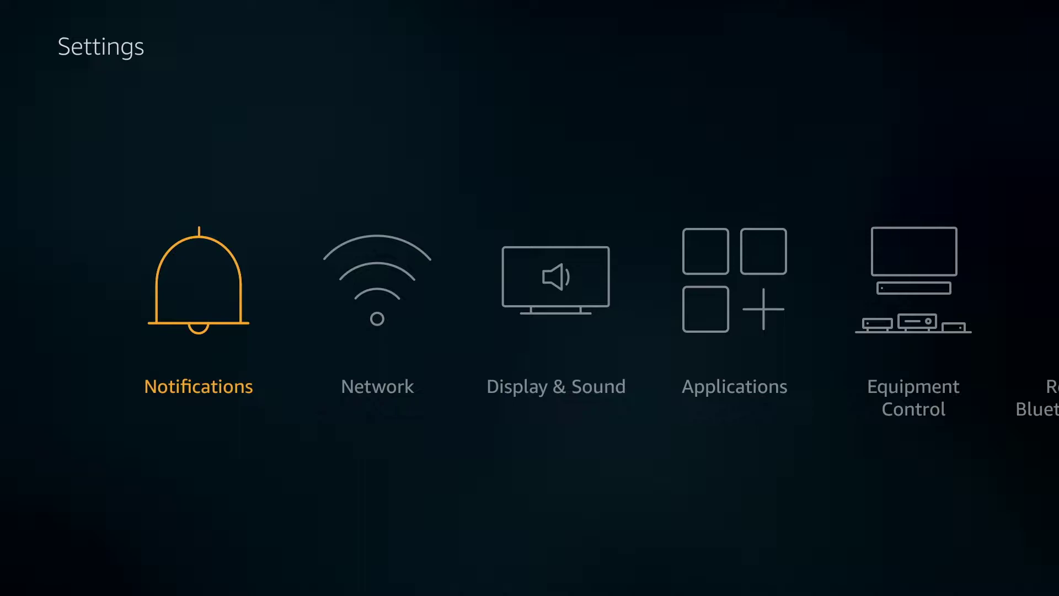
pyautogui.press('Right')
pyautogui.press('Right')
pyautogui.press('Right')
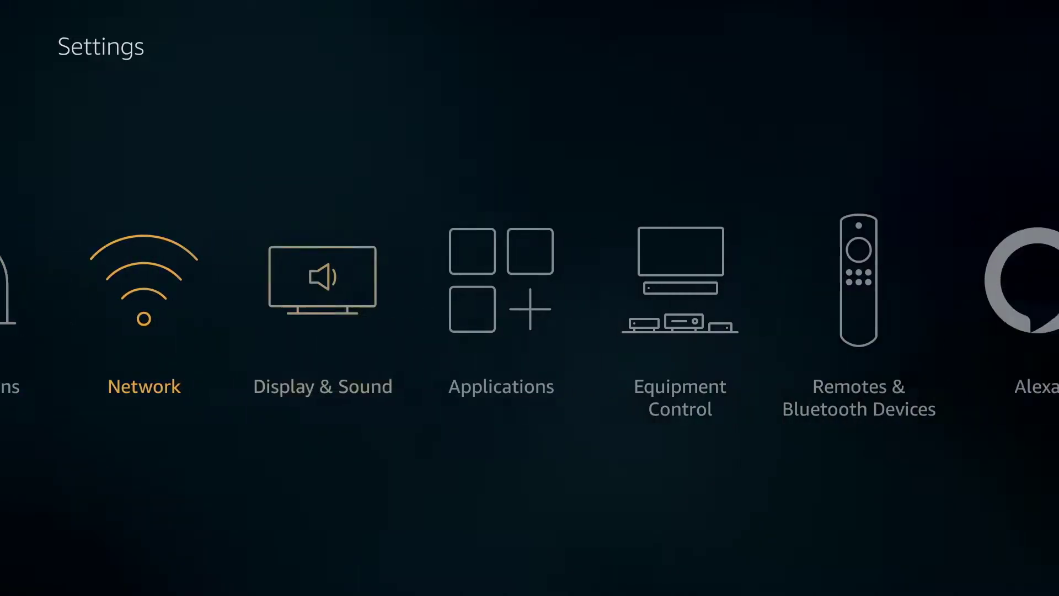
pyautogui.press('Return')
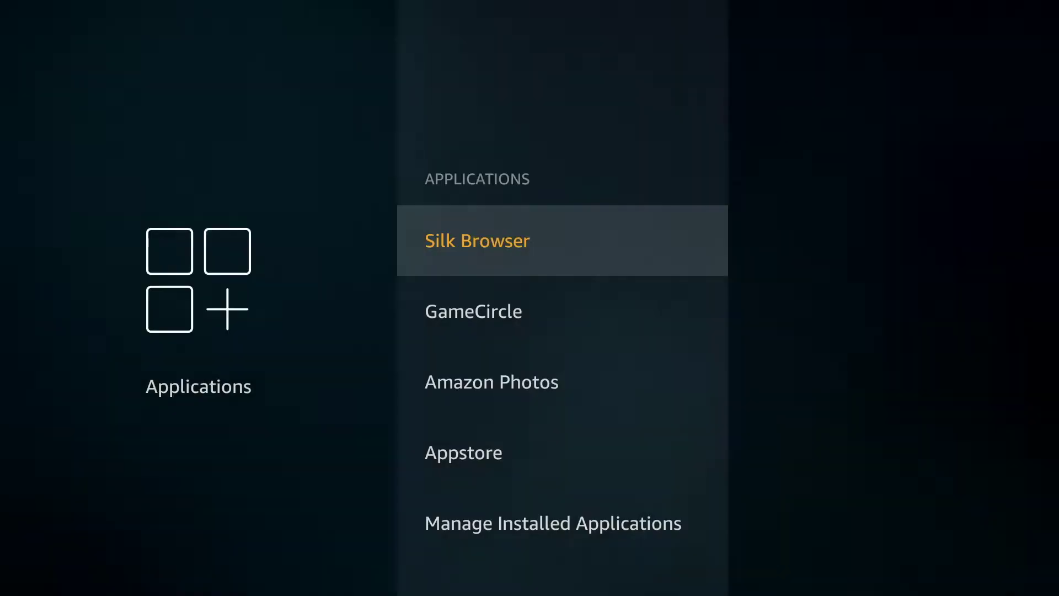
pyautogui.press('Down')
pyautogui.press('Down')
pyautogui.press('Down')
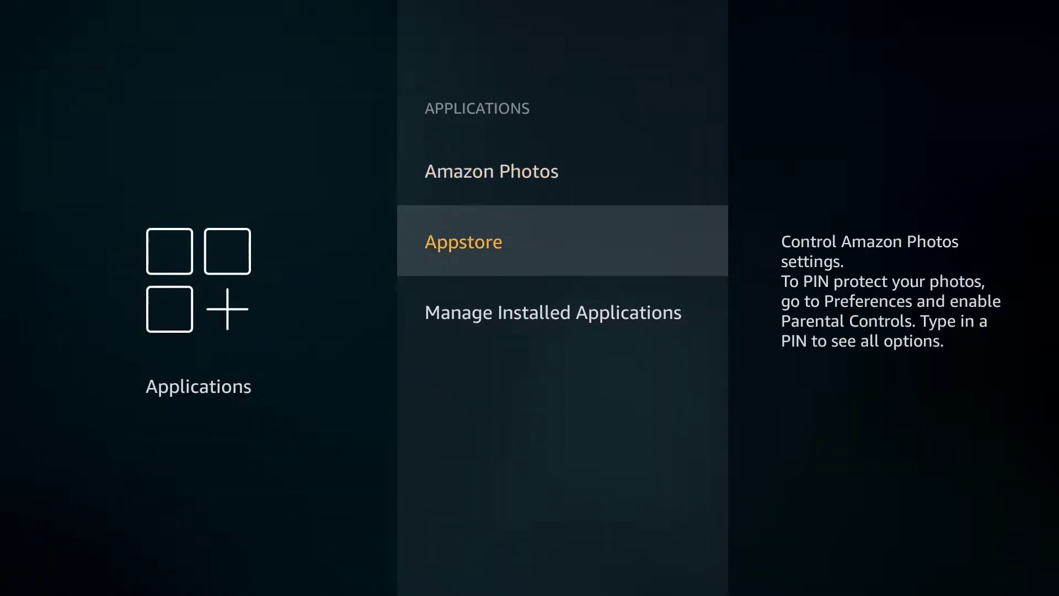
pyautogui.press('Return')
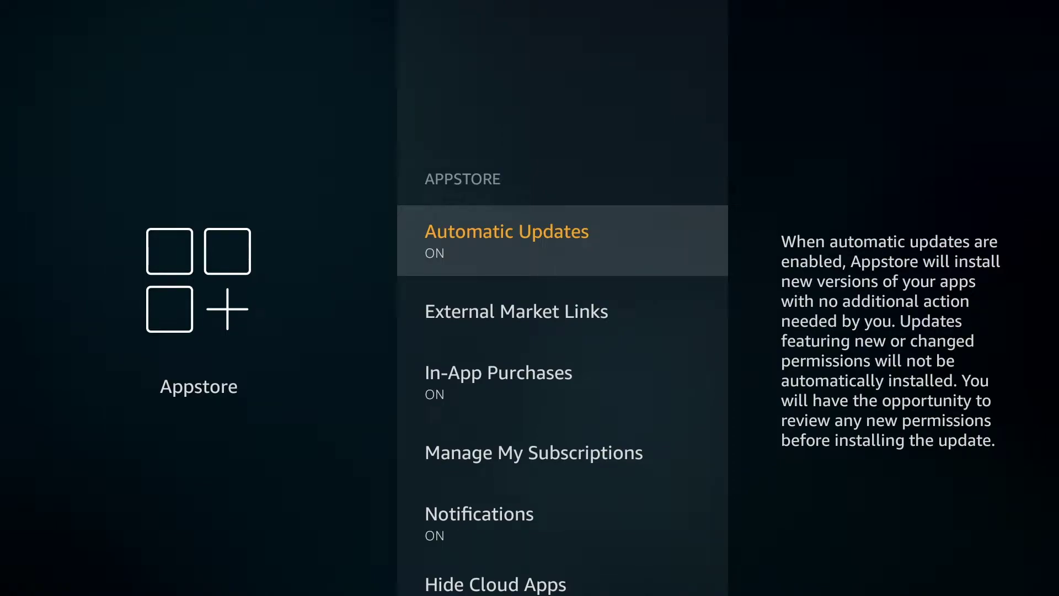
pyautogui.press('Return')
pyautogui.press('Return')
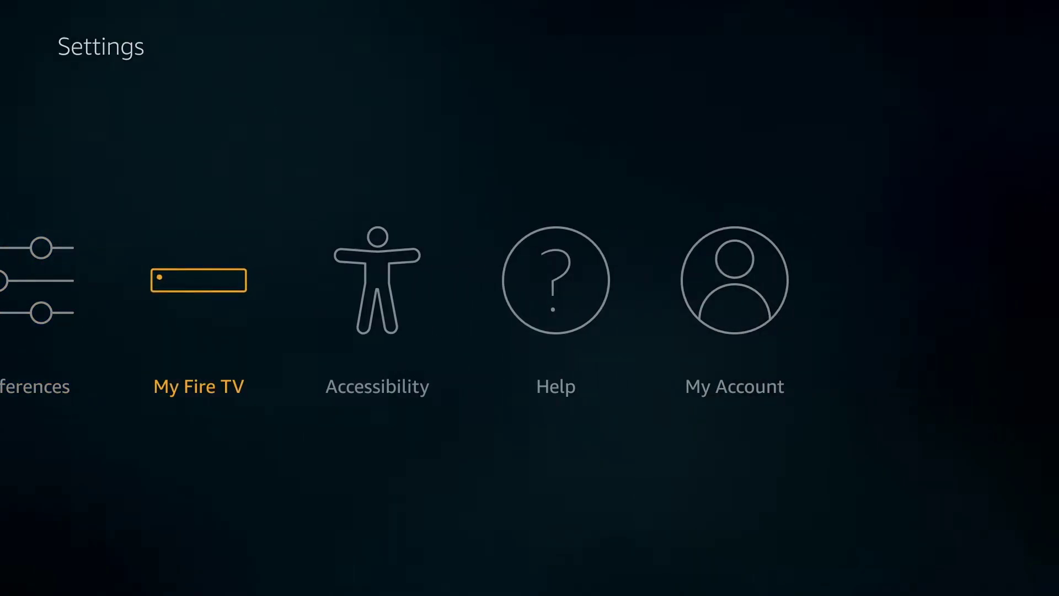
# Step: View the internal storage space in the About information of My Fire TV
pyautogui.press('Return')
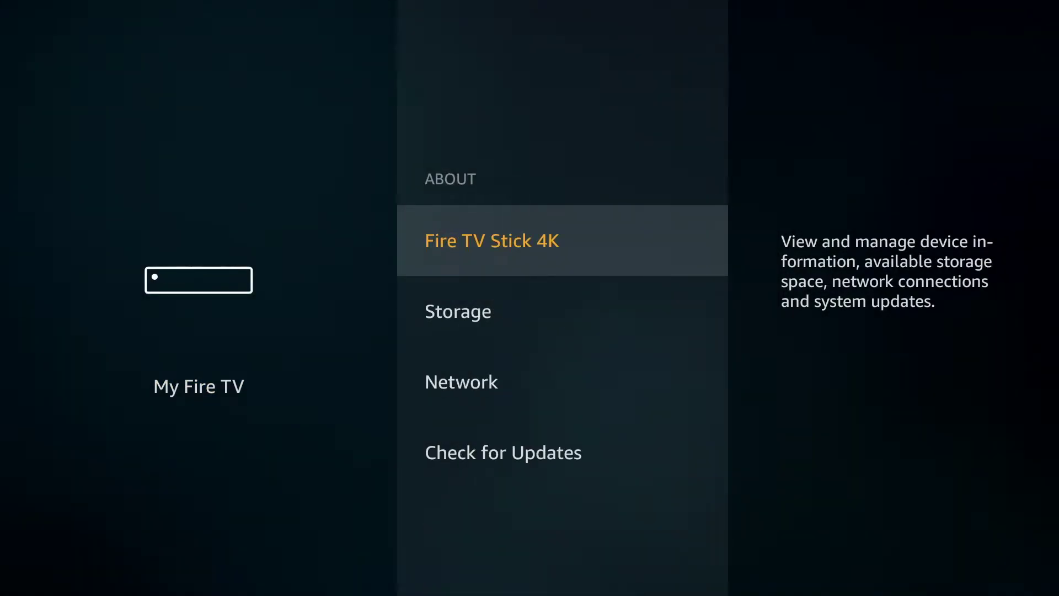
pyautogui.press('Down')
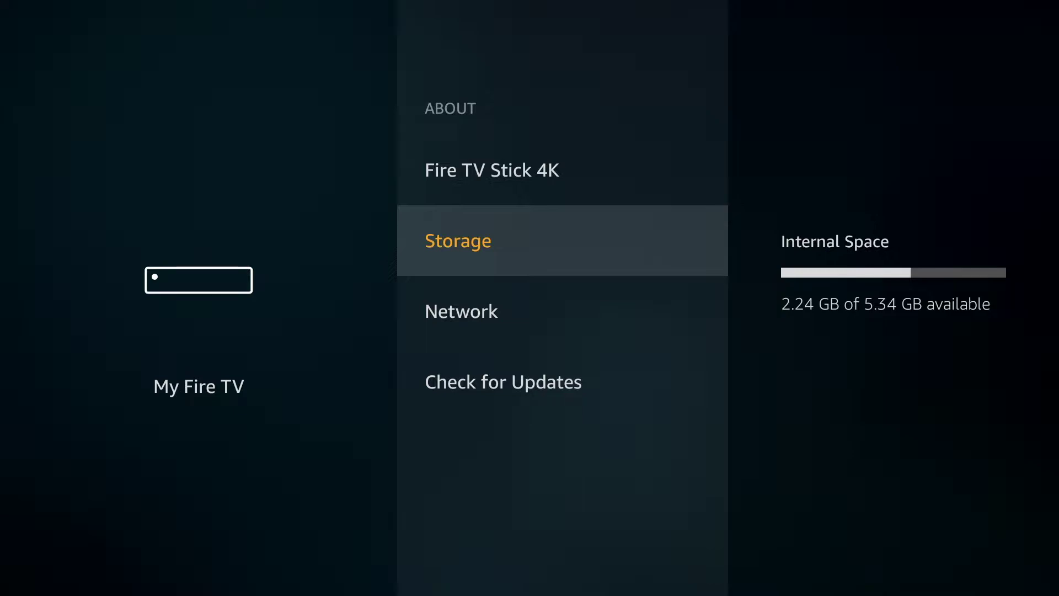
pyautogui.press('Escape')
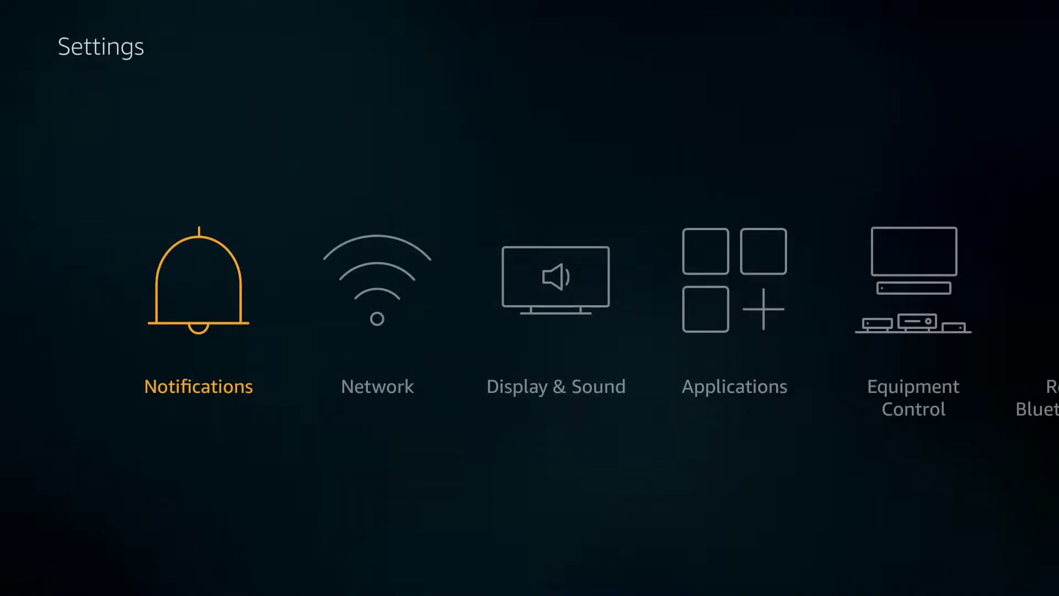
# Step: Open Manage Installed Applications in the Applications settings
pyautogui.press('Right')
pyautogui.press('Right')
pyautogui.press('Right')
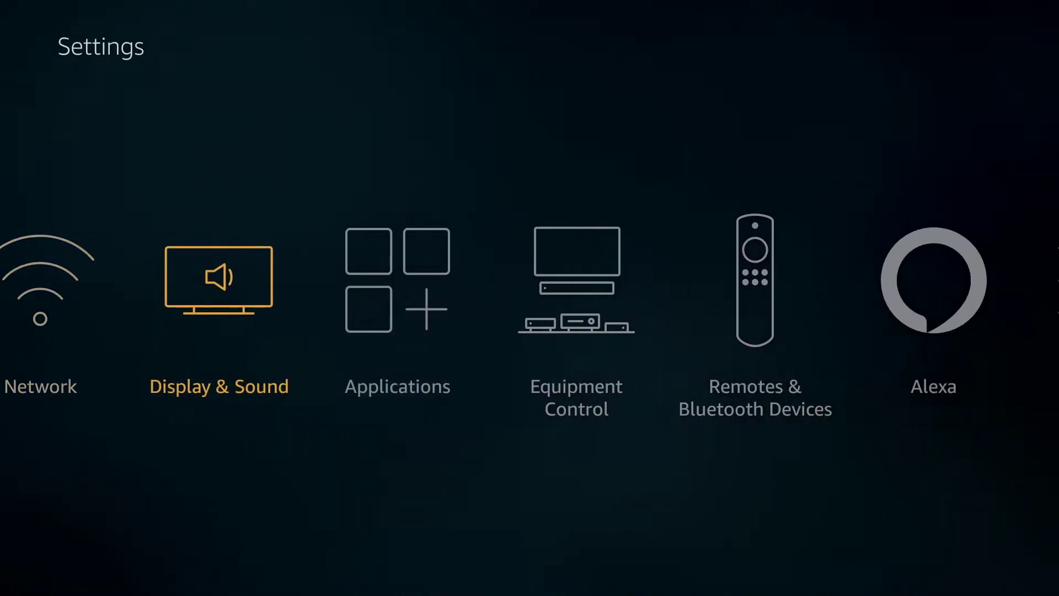
pyautogui.press('Return')
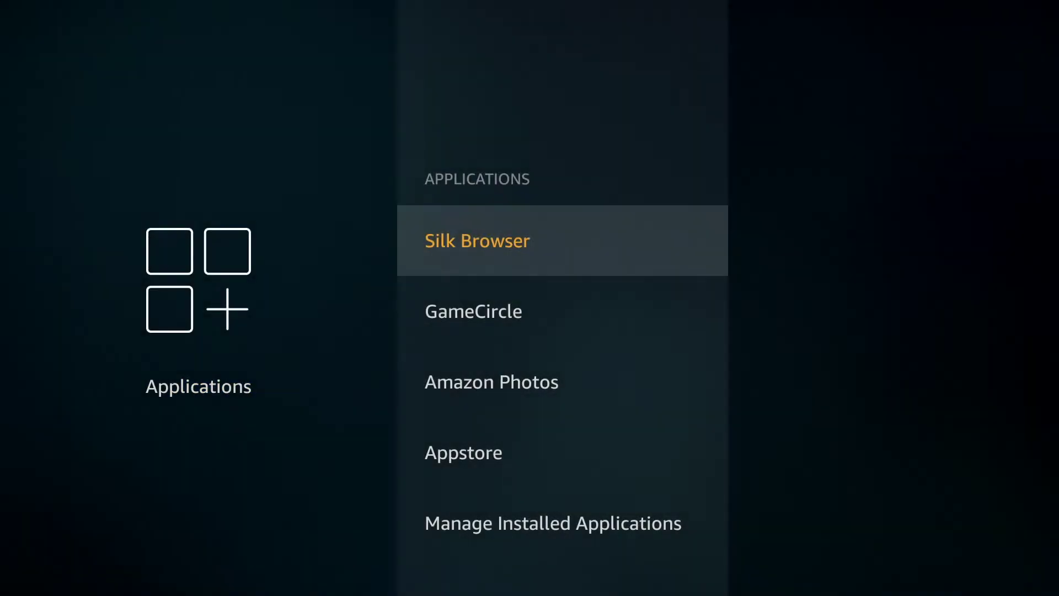
pyautogui.press('Down')
pyautogui.press('Down')
pyautogui.press('Down')
pyautogui.press('Down')
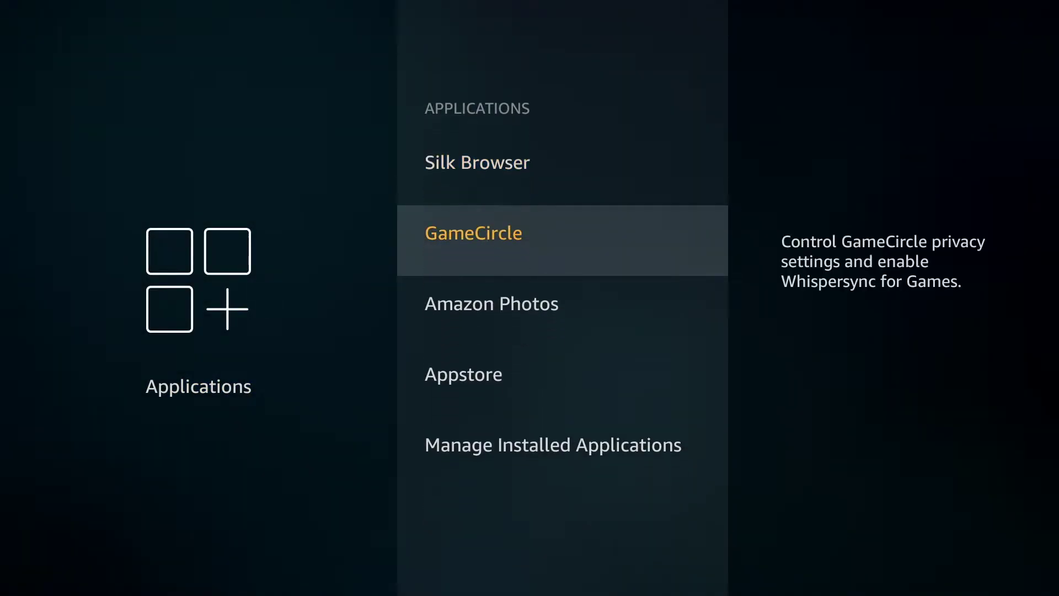
pyautogui.press('Return')
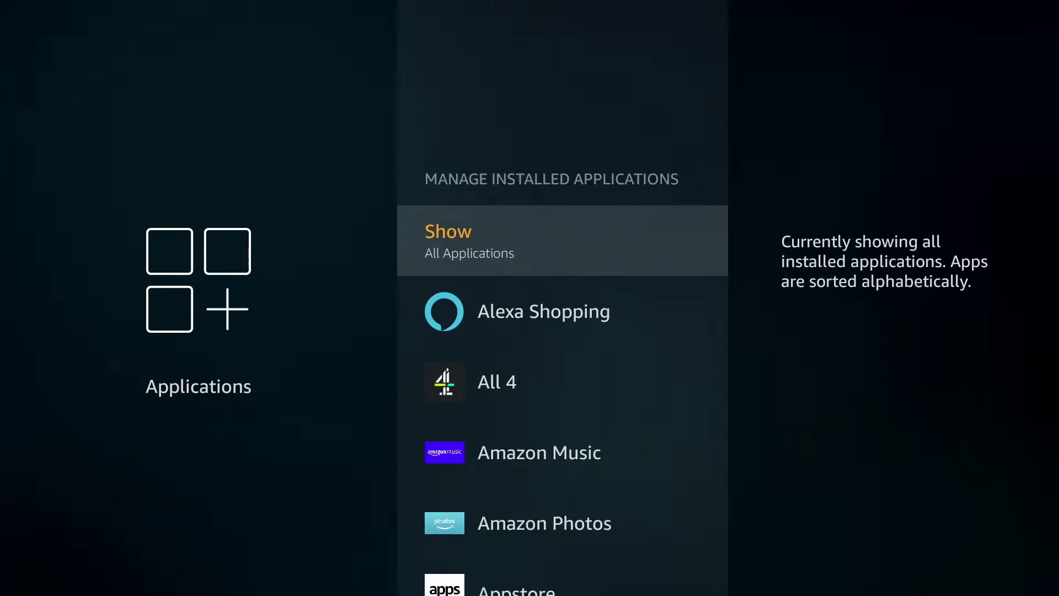
# Step: Uninstall the All 4 app from the installed applications and confirm the removal
pyautogui.press('Down')
pyautogui.press('Down')
pyautogui.press('Down')
pyautogui.press('Down')
pyautogui.press('Down')
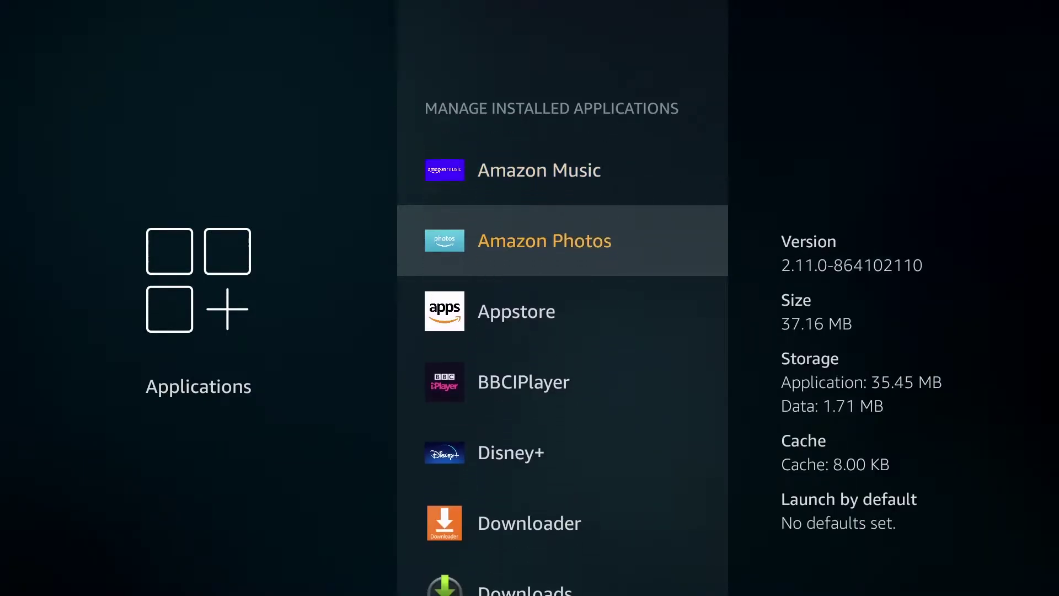
pyautogui.press('Up')
pyautogui.press('Up')
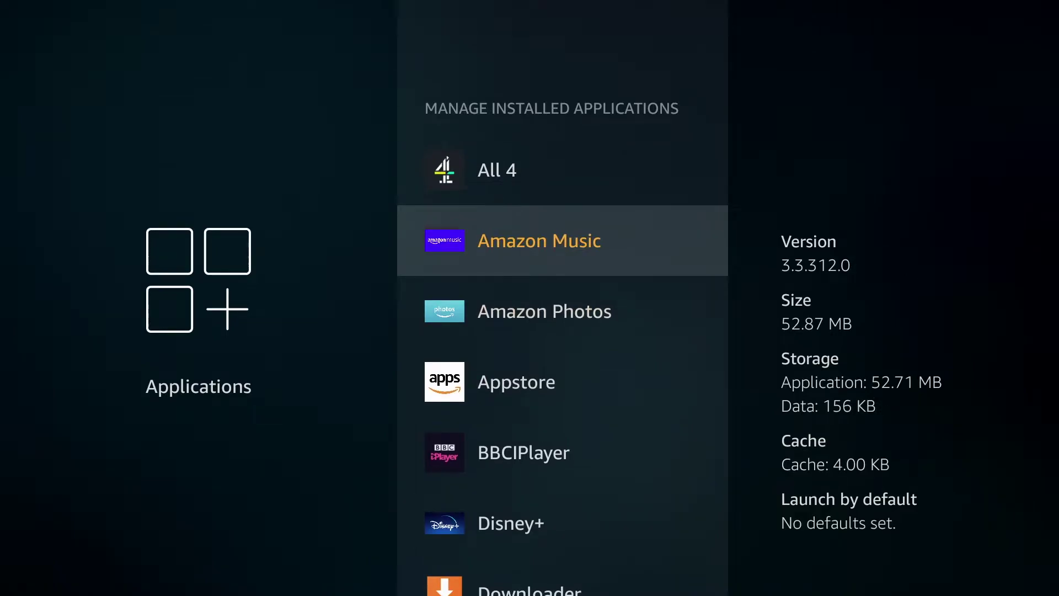
pyautogui.press('Up')
pyautogui.press('Return')
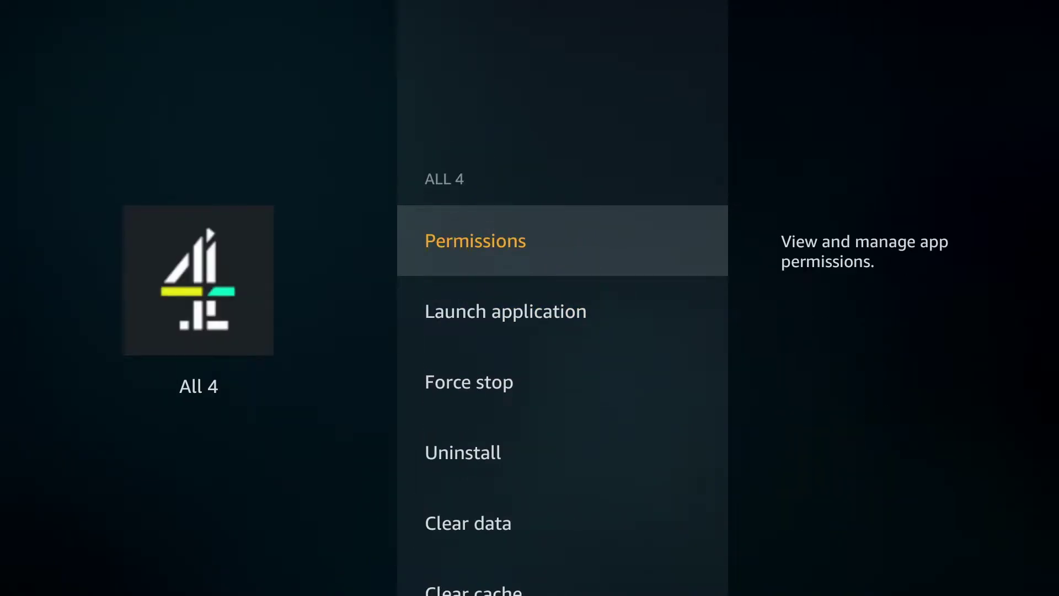
pyautogui.press('Down')
pyautogui.press('Down')
pyautogui.press('Down')
pyautogui.press('Return')
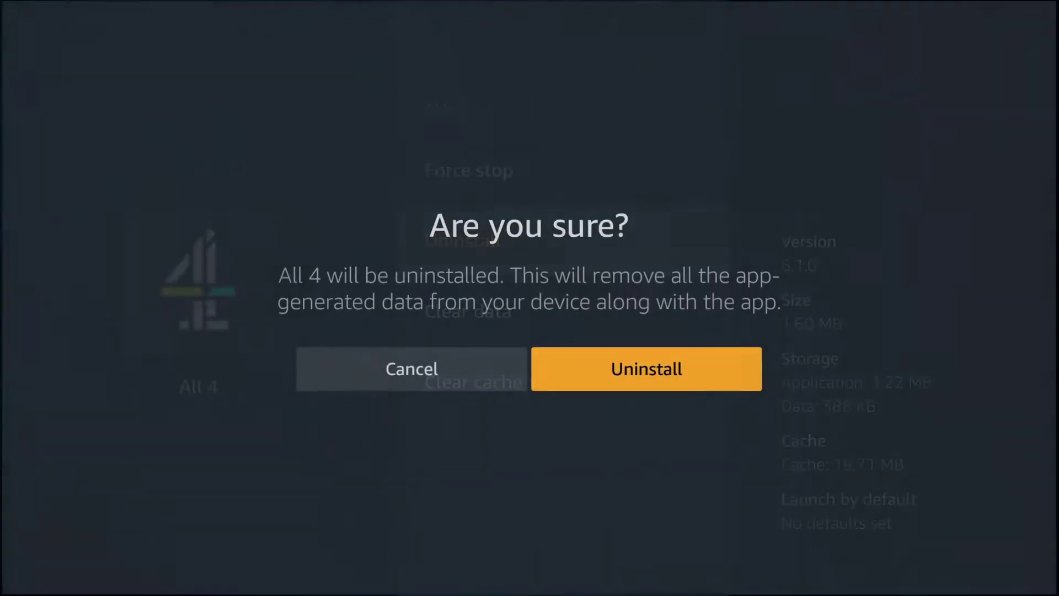
pyautogui.press('Return')
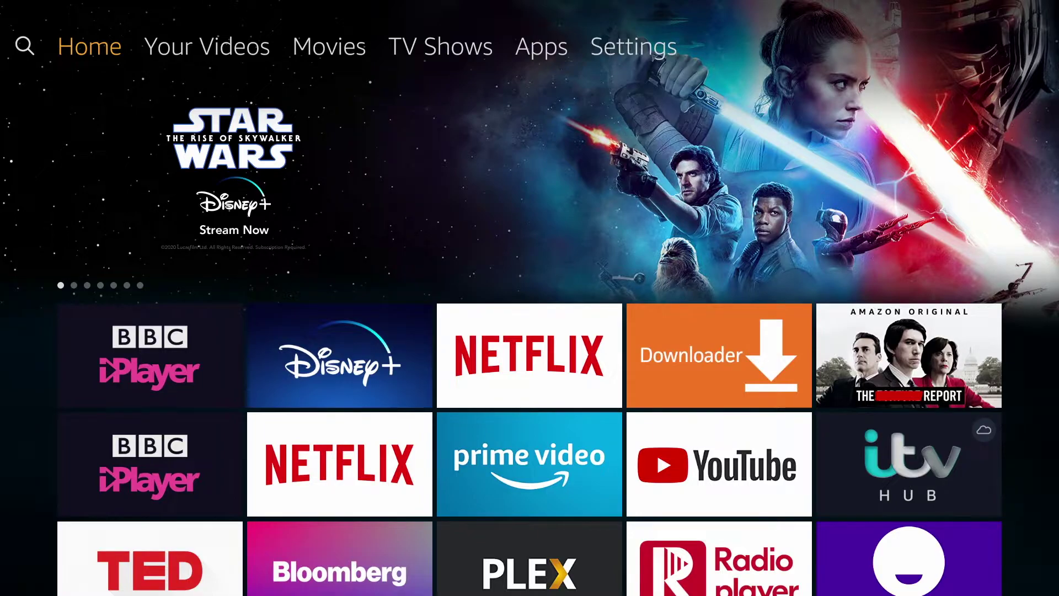
# Step: Search for "Bac" from the home screen and choose the suggestion Background Apps And Process List
pyautogui.press('Left')
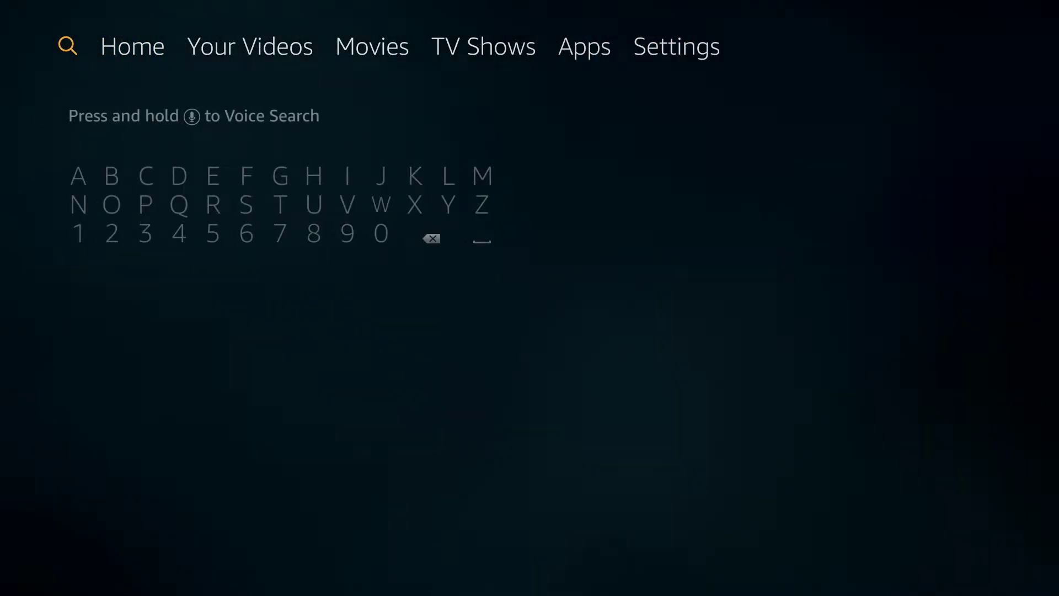
pyautogui.write('Bac')
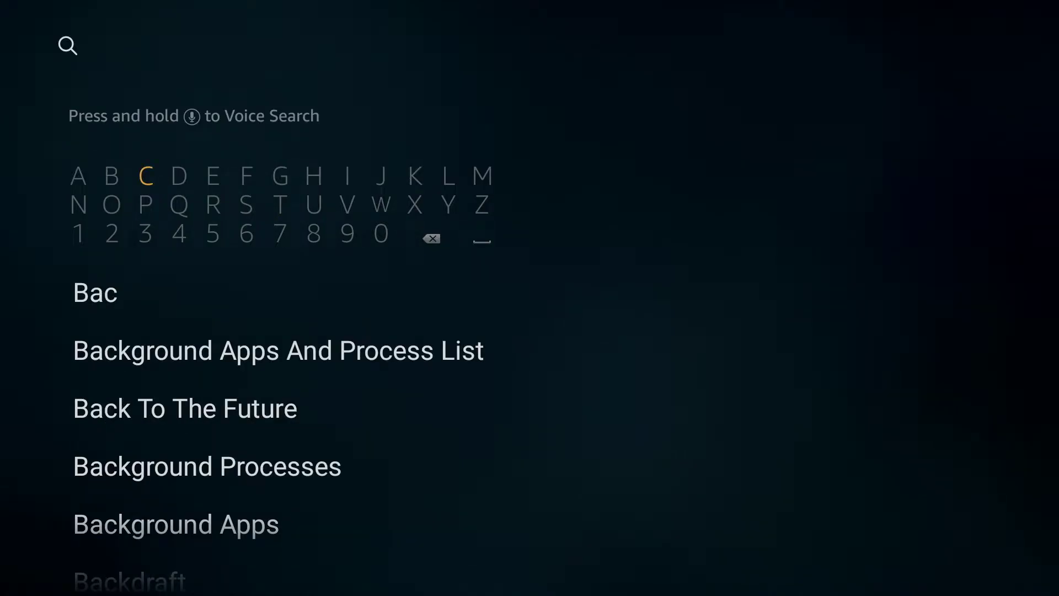
pyautogui.press('Down')
pyautogui.press('Down')
pyautogui.press('Down')
pyautogui.press('Down')
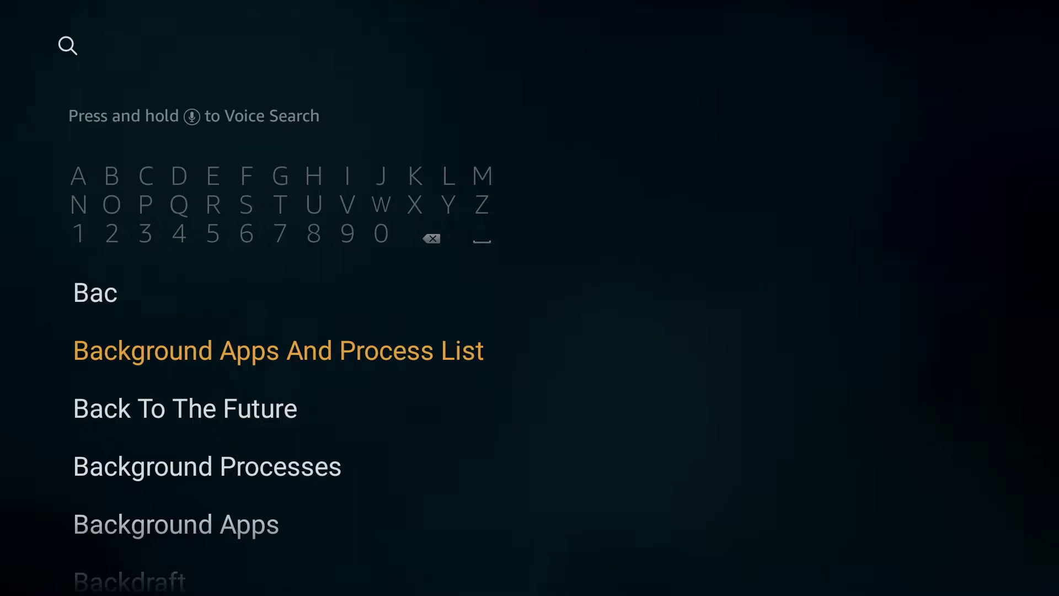
pyautogui.press('Return')
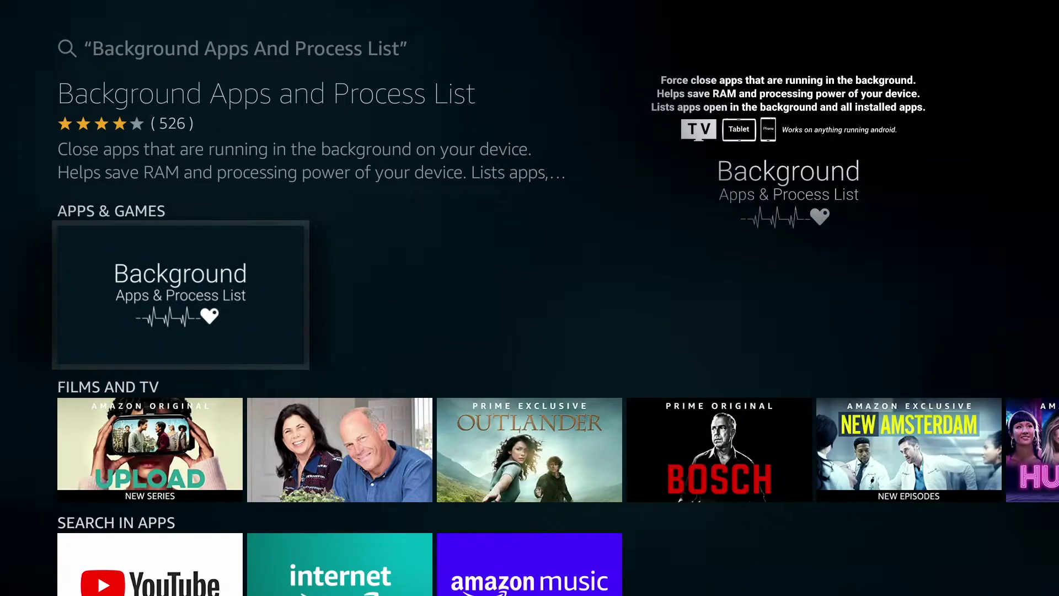
# Step: Launch the Background Apps and Process List app from its search result
pyautogui.press('Return')
pyautogui.press('Return')
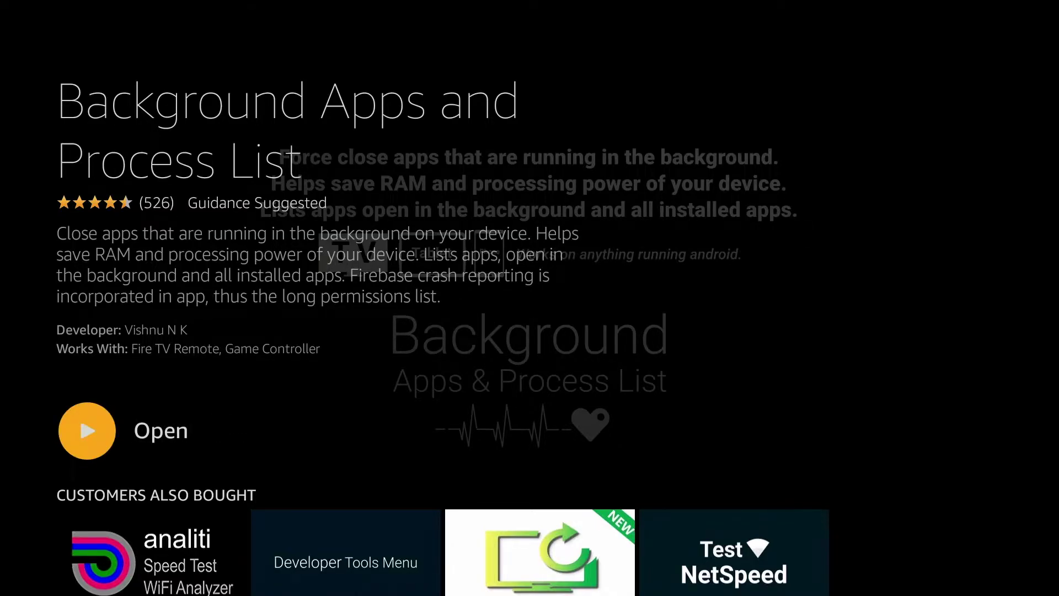
pyautogui.press('Return')
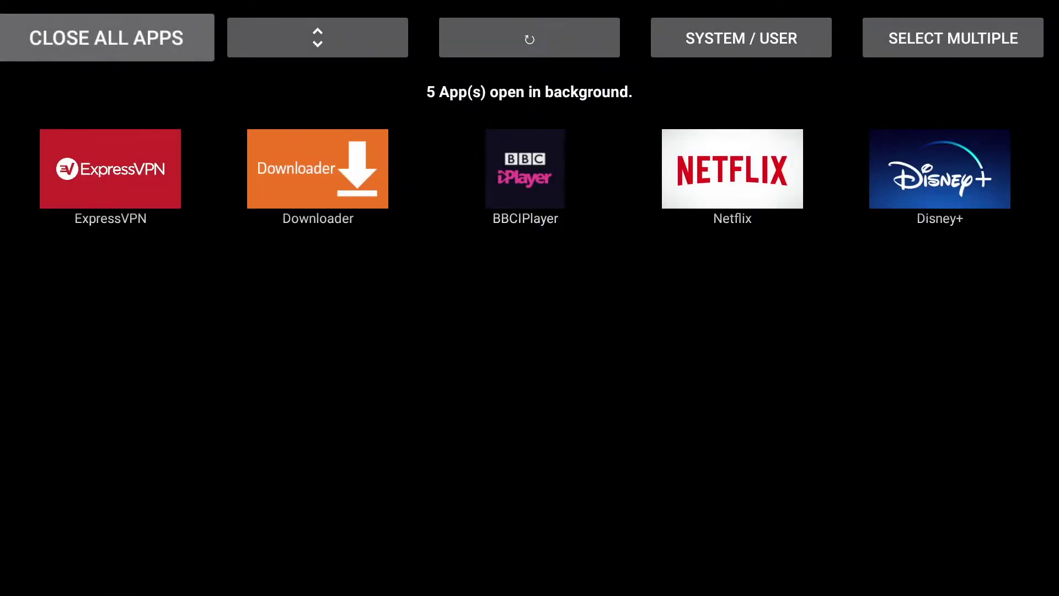
# Step: Close BBCIPlayer and Netflix in the list of apps open in the background
pyautogui.press('Down')
pyautogui.press('Right')
pyautogui.press('Right')
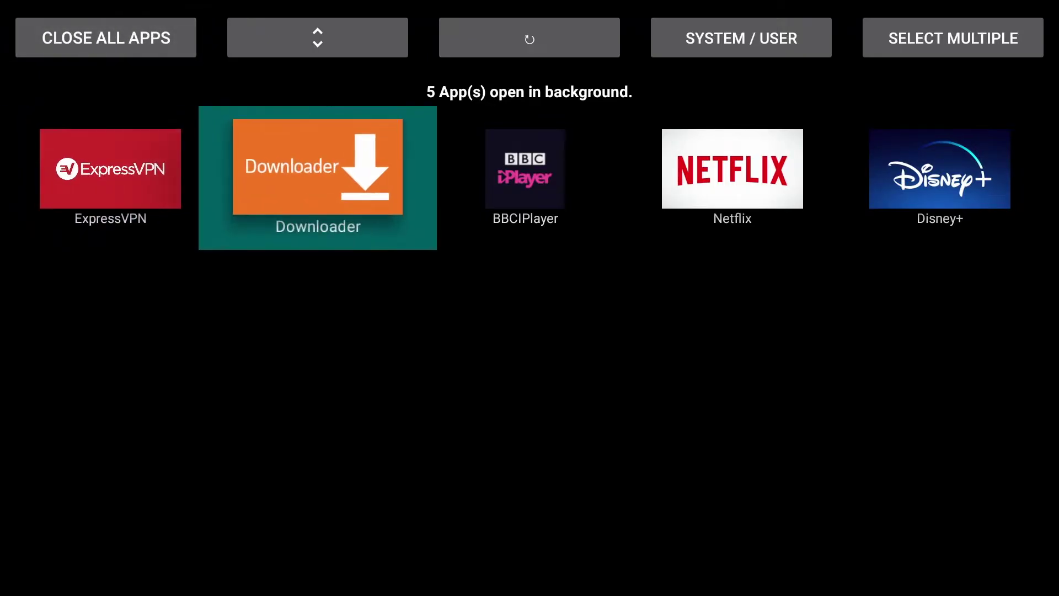
pyautogui.press('Return')
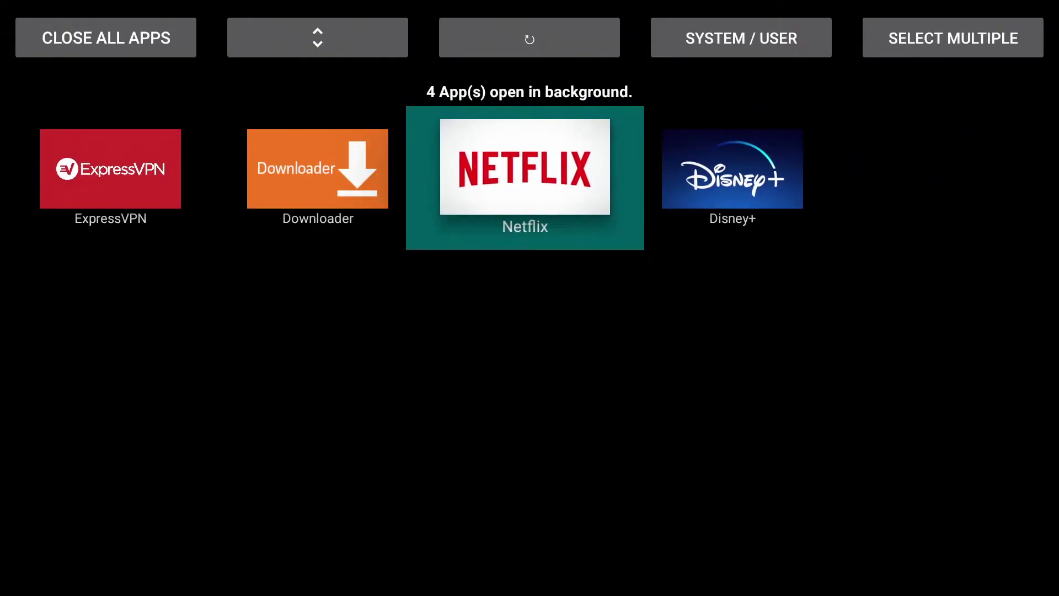
pyautogui.press('Return')
pyautogui.press('Down')
pyautogui.press('Down')
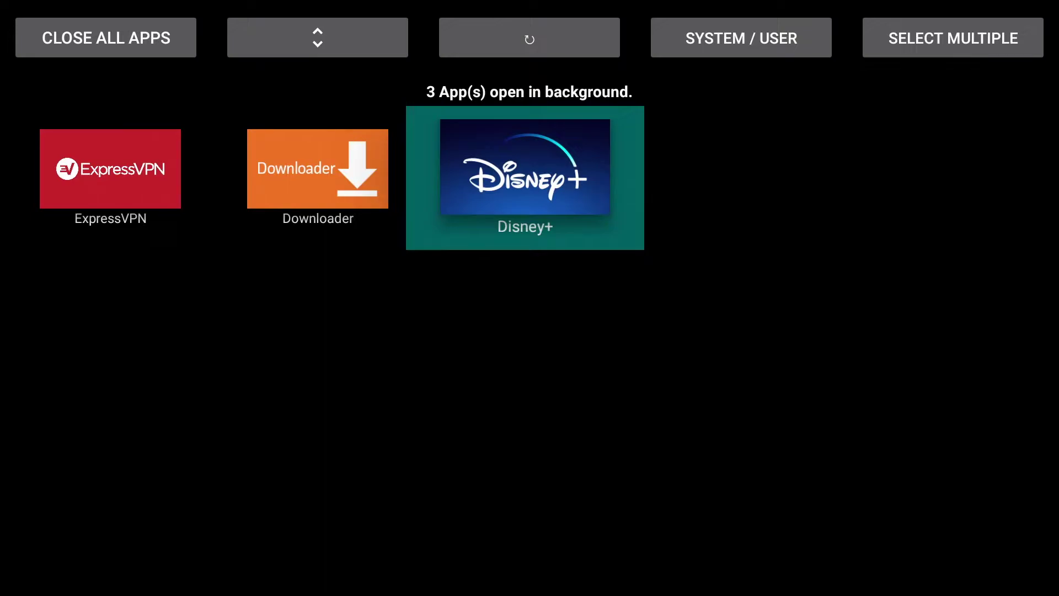
# Step: Move the selection to the option that closes all apps open in the background
pyautogui.press('Up')
pyautogui.press('Left')
pyautogui.press('Left')
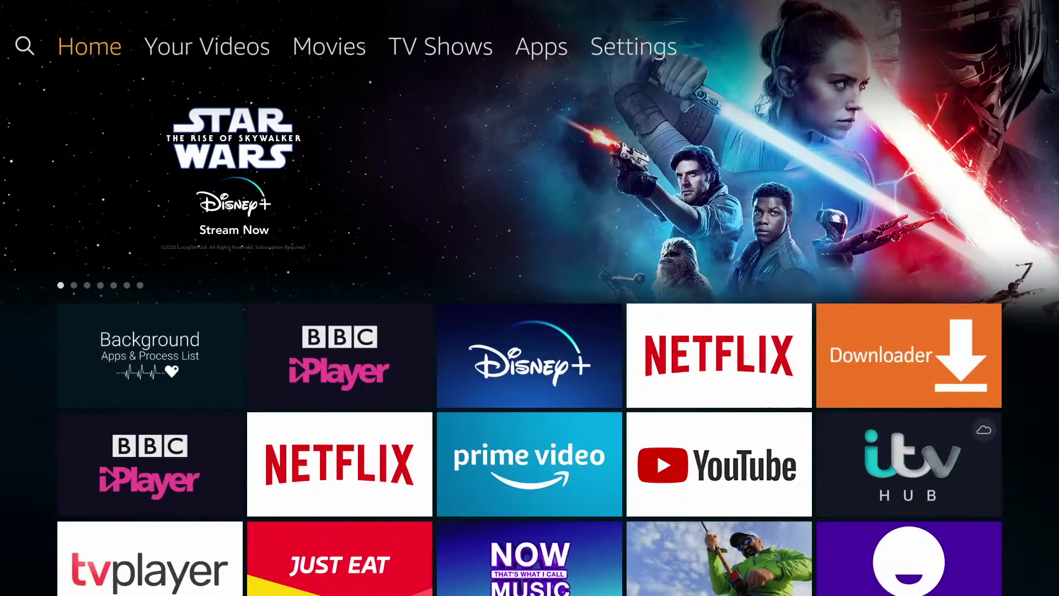
# Step: Search for "Do" from the home screen and choose the suggestion Downloader
pyautogui.press('Left')
pyautogui.press('Return')
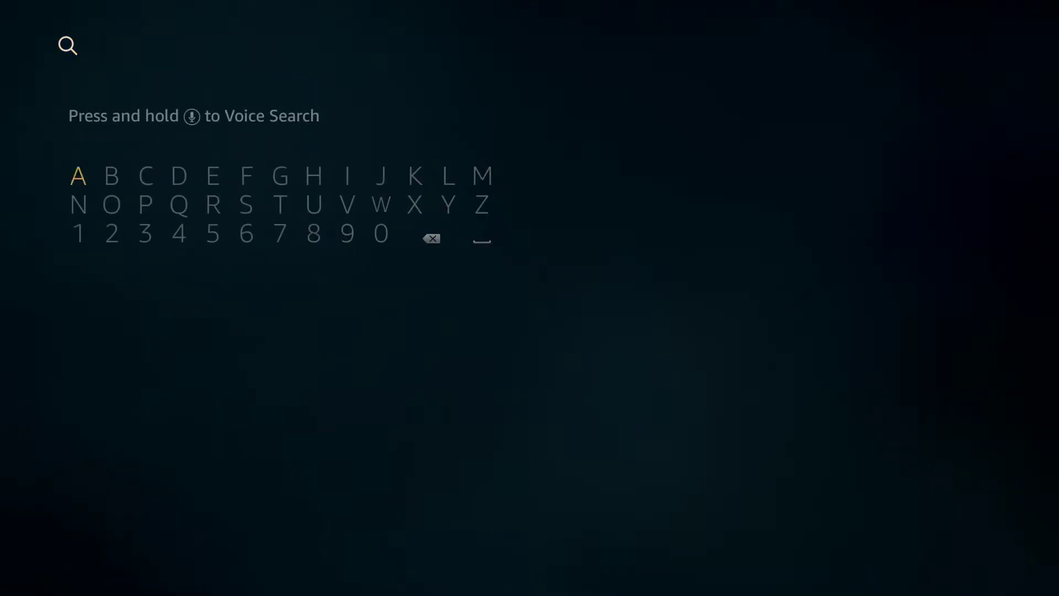
pyautogui.press('Right')
pyautogui.press('Right')
pyautogui.press('Right')
pyautogui.press('Return')
pyautogui.press('Left')
pyautogui.press('Left')
pyautogui.press('Down')
pyautogui.press('Return')
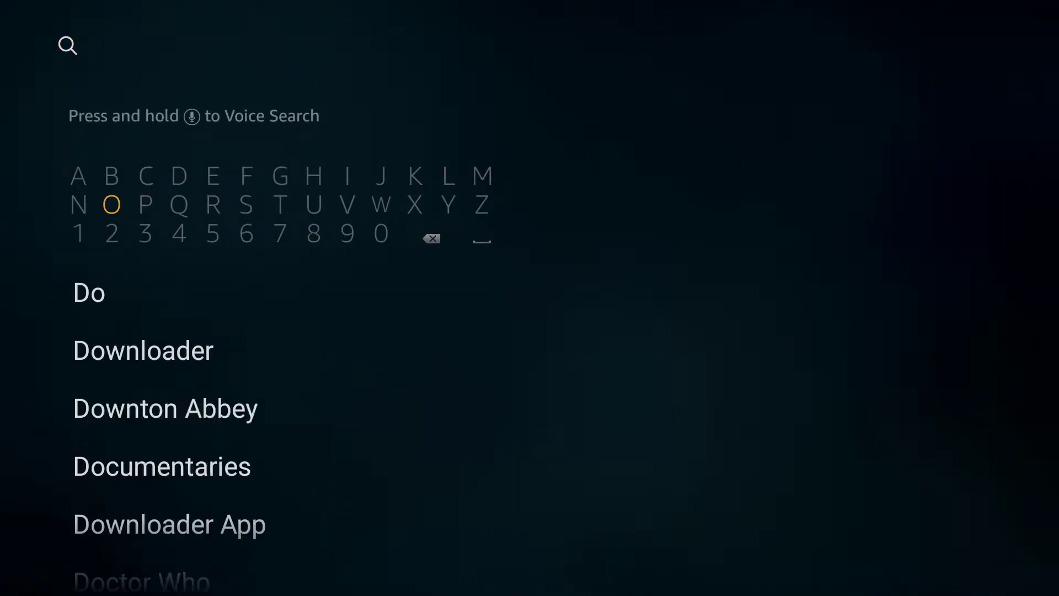
pyautogui.press('Down')
pyautogui.press('Down')
pyautogui.press('Return')
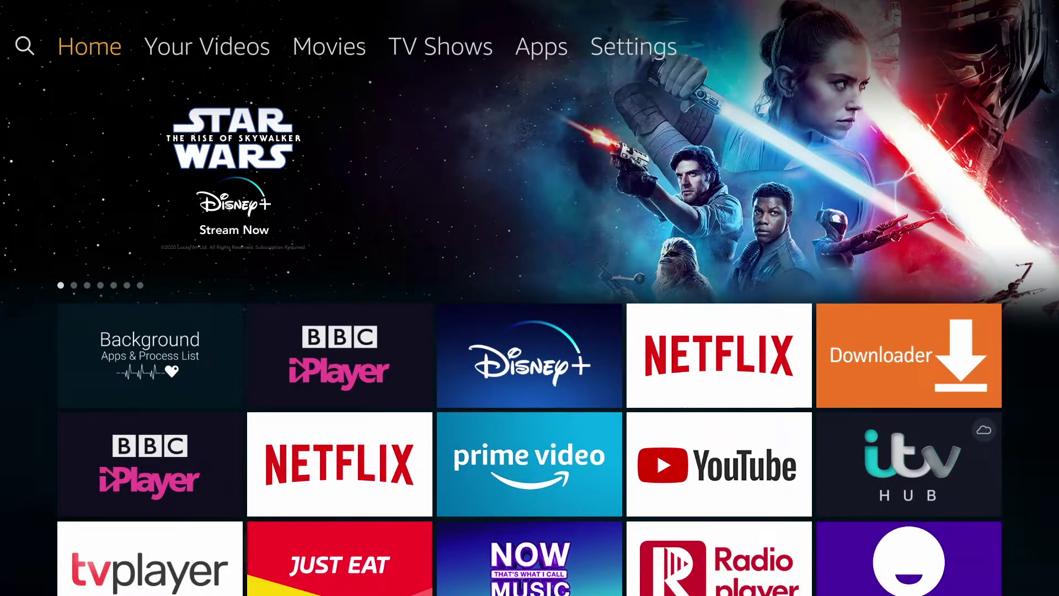
# Step: Go from the home screen to the device's Settings section
pyautogui.press('Right')
pyautogui.press('Right')
pyautogui.press('Right')
pyautogui.press('Right')
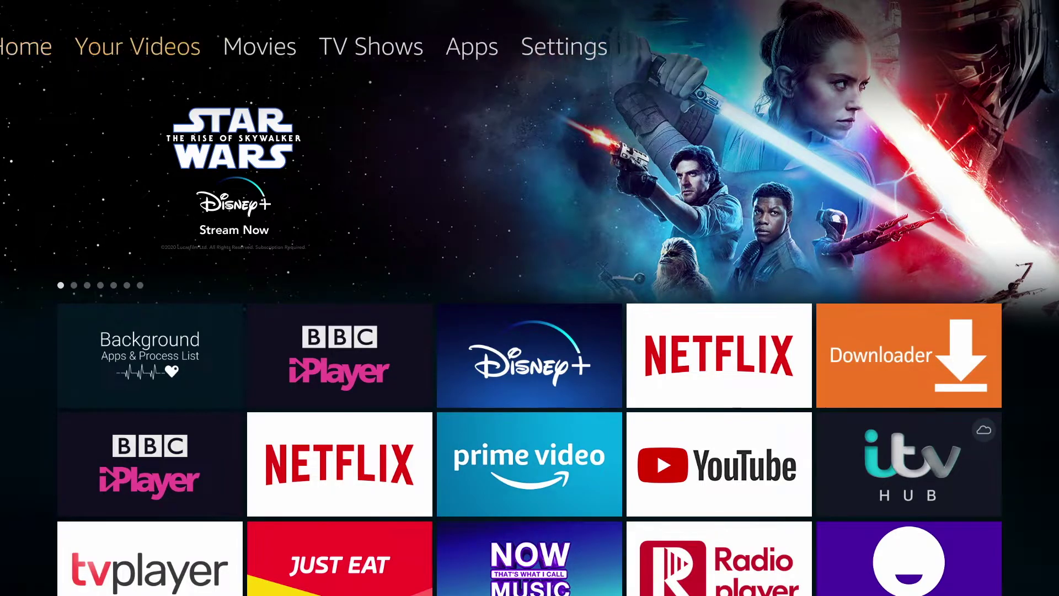
pyautogui.press('Right')
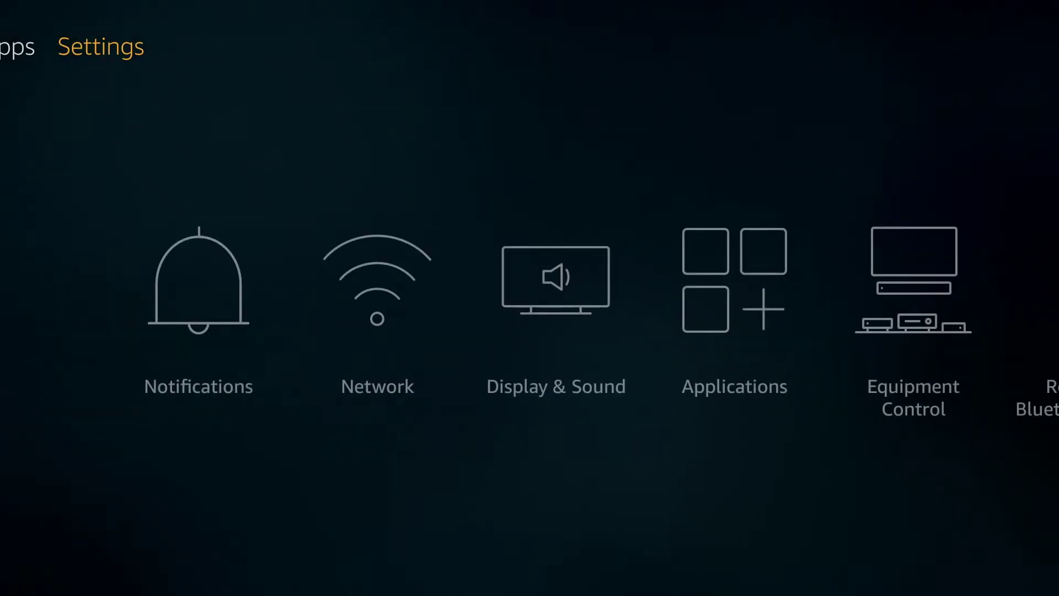
# Step: Open Developer Options within the My Fire TV settings
pyautogui.press('Down')
pyautogui.press('Right')
pyautogui.press('Right')
pyautogui.press('Right')
pyautogui.press('Right')
pyautogui.press('Right')
pyautogui.press('Right')
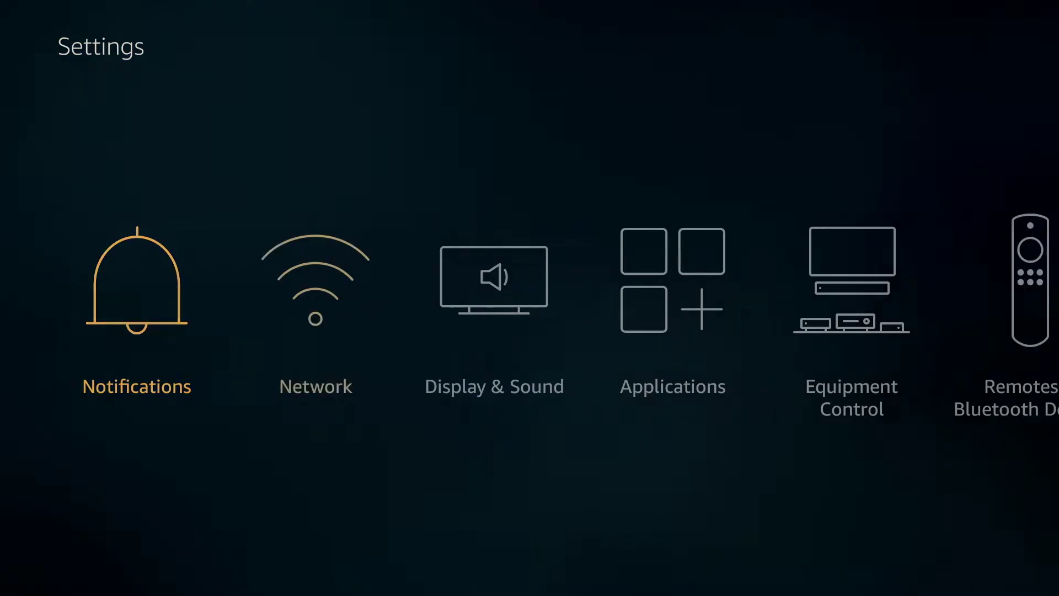
pyautogui.press('Right')
pyautogui.press('Right')
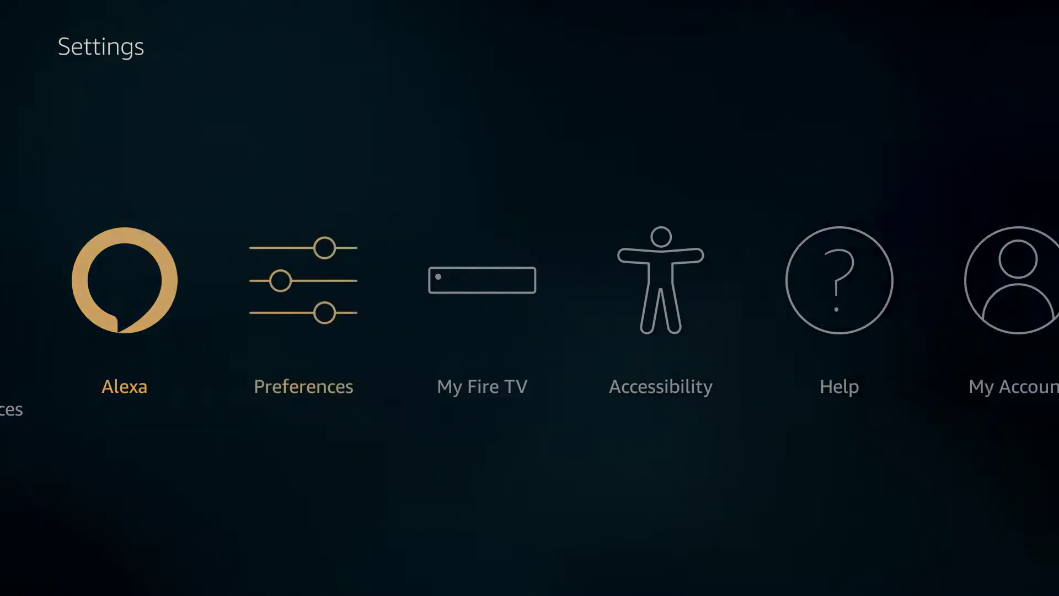
pyautogui.press('Return')
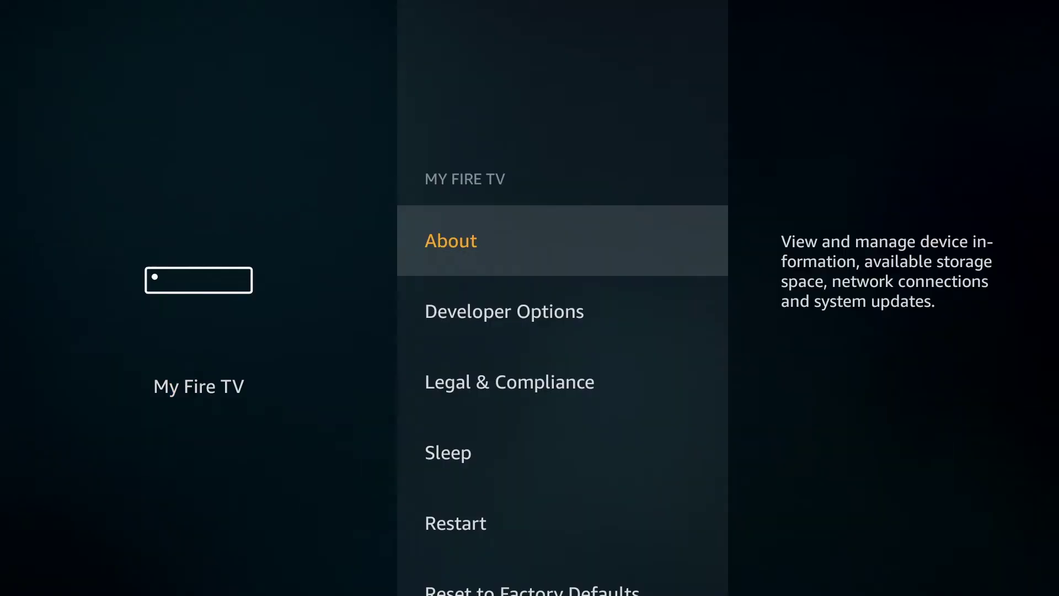
pyautogui.press('Down')
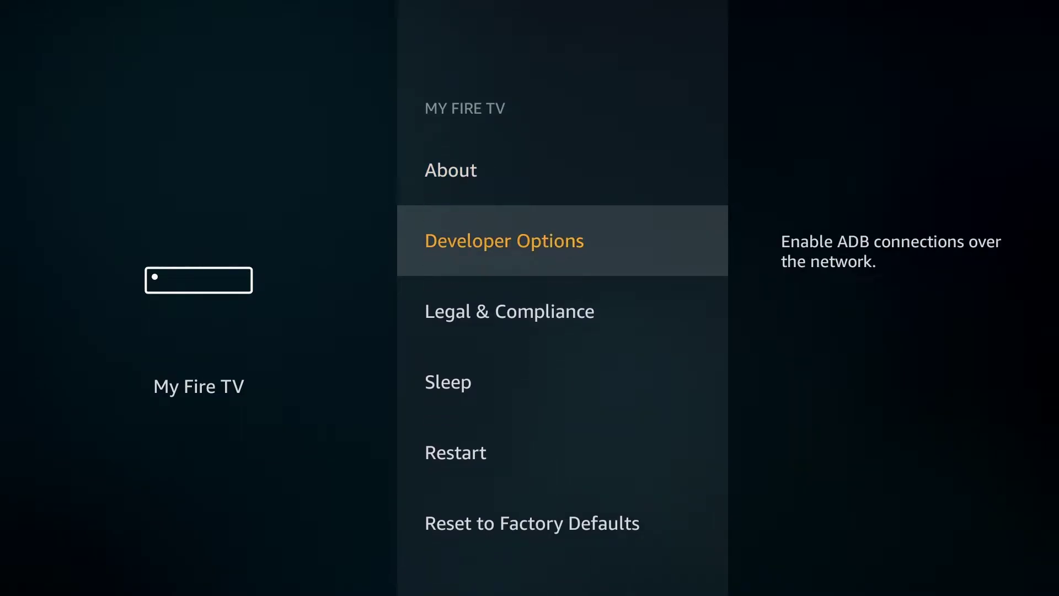
pyautogui.press('Return')
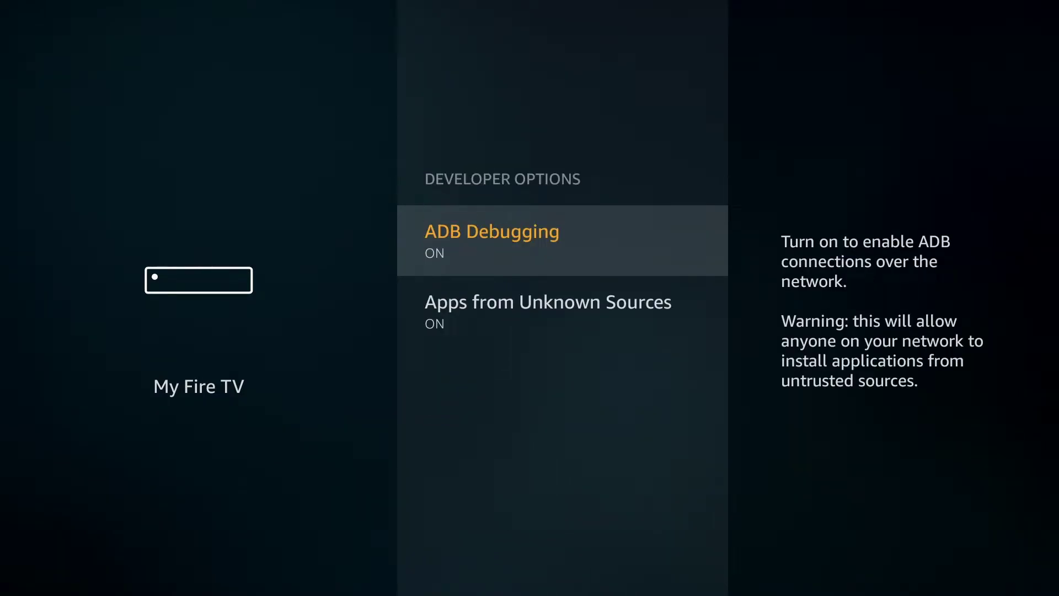
# Step: Toggle ADB Debugging and Apps from Unknown Sources off and back on, leaving both enabled
pyautogui.press('Return')
pyautogui.press('Return')
pyautogui.press('Down')
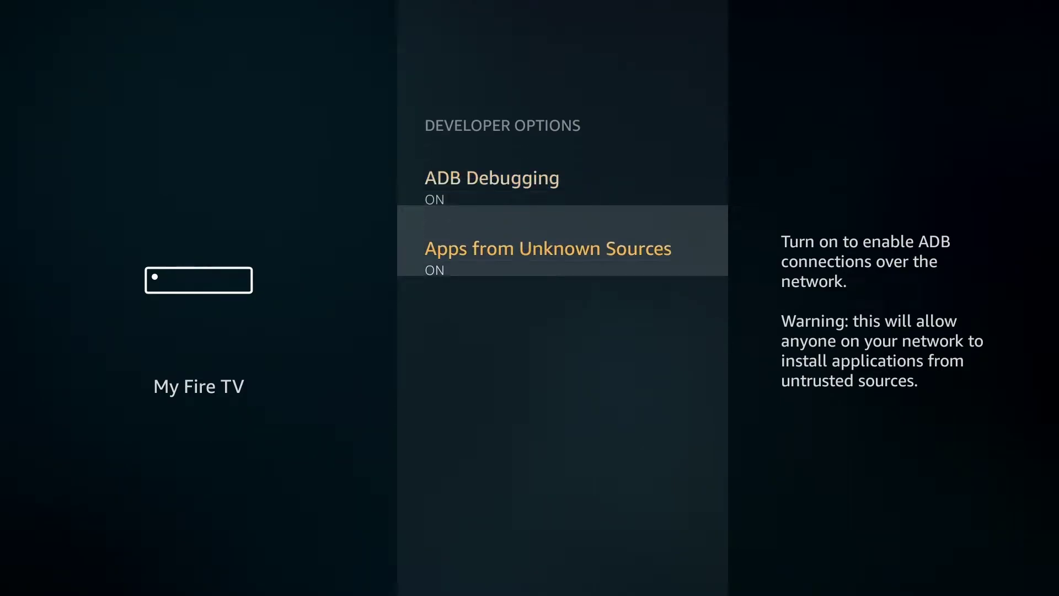
pyautogui.press('Return')
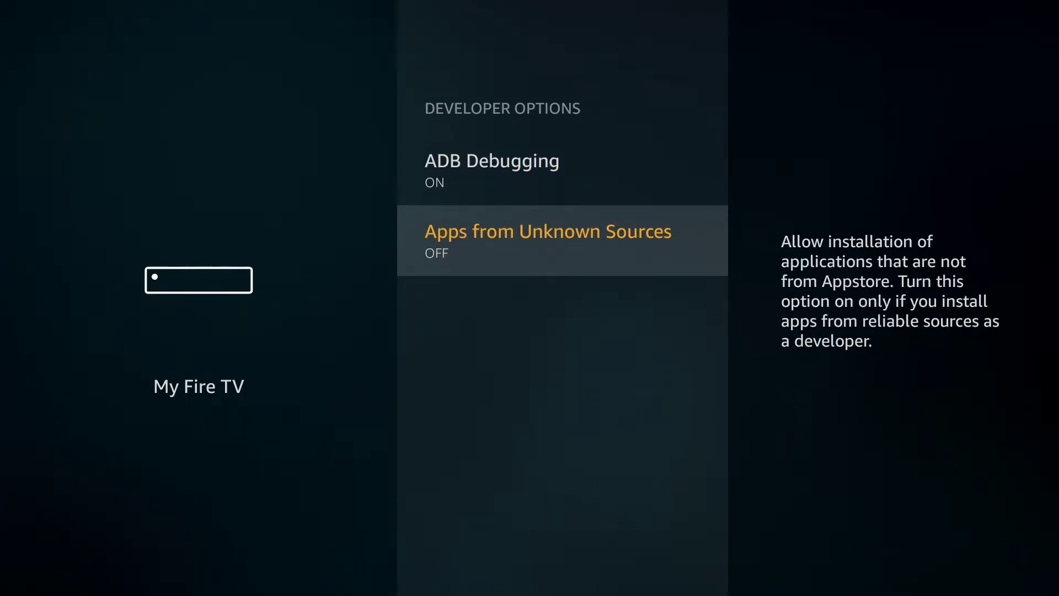
pyautogui.press('Return')
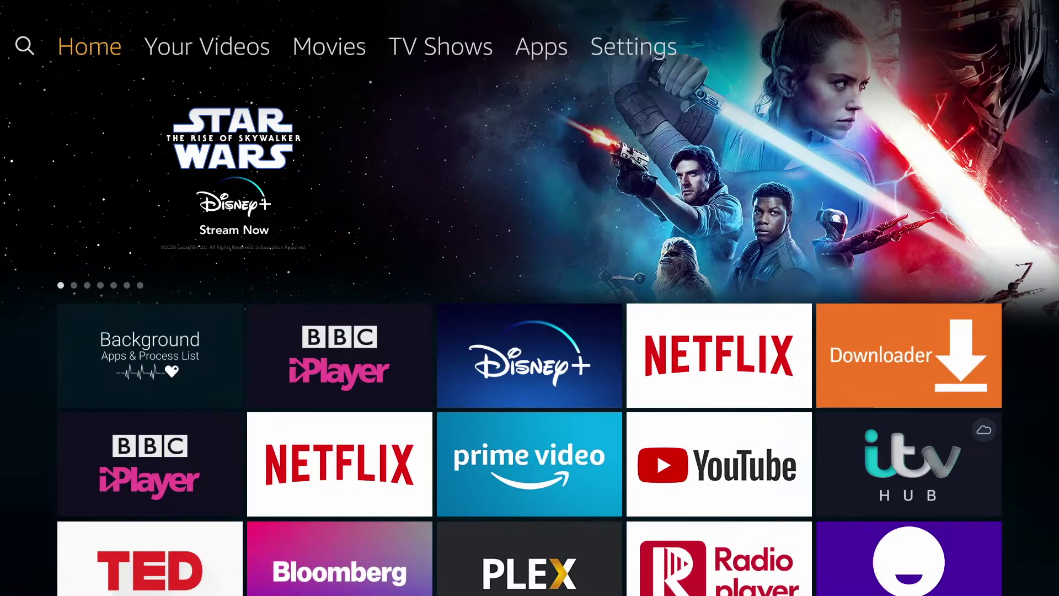
# Step: Search for "Do" from the home screen, choose the Downloader suggestion and launch the Downloader app
pyautogui.press('Left')
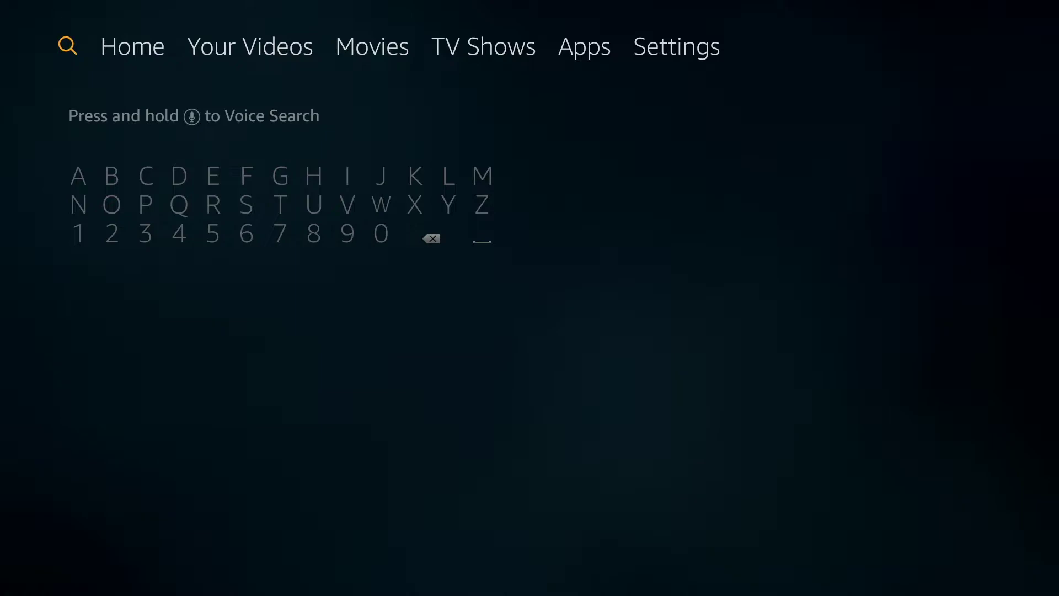
pyautogui.write('D')
pyautogui.press('Down')
pyautogui.write('o')
pyautogui.press('Down')
pyautogui.press('Down')
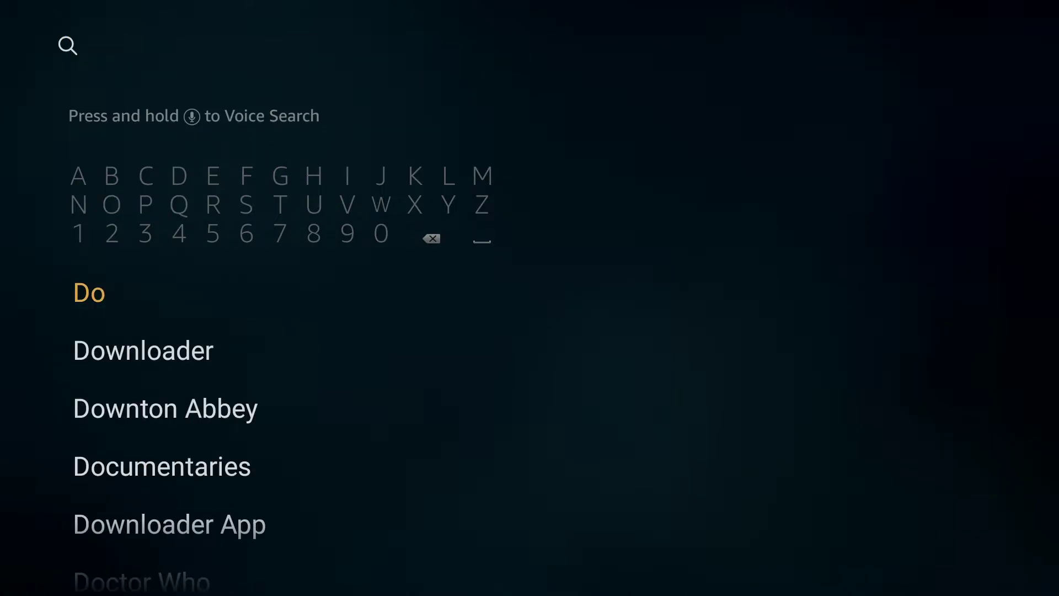
pyautogui.press('Down')
pyautogui.press('Return')
pyautogui.press('Return')
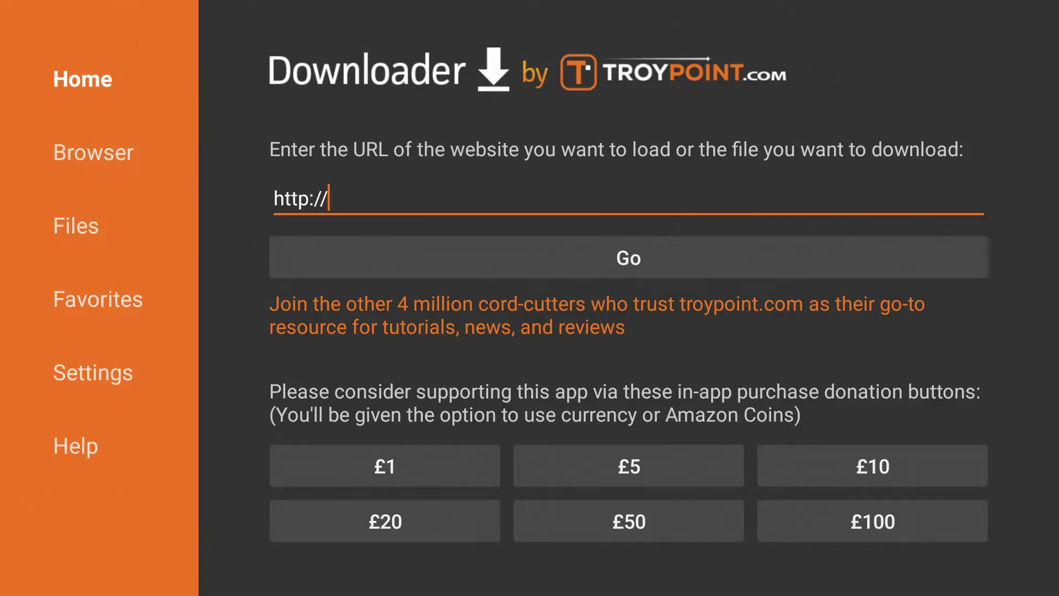
pyautogui.press('Return')
pyautogui.press('Right')
pyautogui.press('Down')
pyautogui.press('Down')
pyautogui.press('Right')
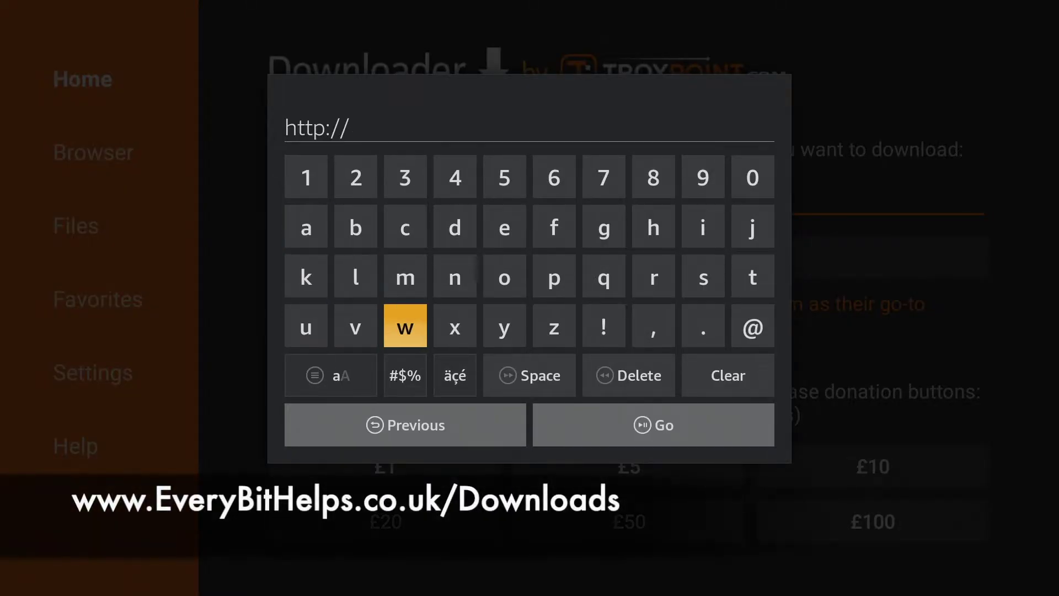
pyautogui.press('Return')
pyautogui.press('Return')
pyautogui.press('Return')
pyautogui.press('Down')
pyautogui.press('Up')
pyautogui.press('Right')
pyautogui.press('Right')
pyautogui.press('Right')
pyautogui.press('Right')
pyautogui.press('Right')
pyautogui.press('Right')
pyautogui.press('Return')
pyautogui.press('Up')
pyautogui.press('Up')
pyautogui.press('Left')
pyautogui.press('Left')
pyautogui.press('Left')
pyautogui.press('Left')
pyautogui.press('Return')
pyautogui.press('Down')
pyautogui.press('Down')
pyautogui.press('Left')
pyautogui.press('Left')
pyautogui.press('Left')
pyautogui.press('Return')
pyautogui.press('Up')
pyautogui.press('Up')
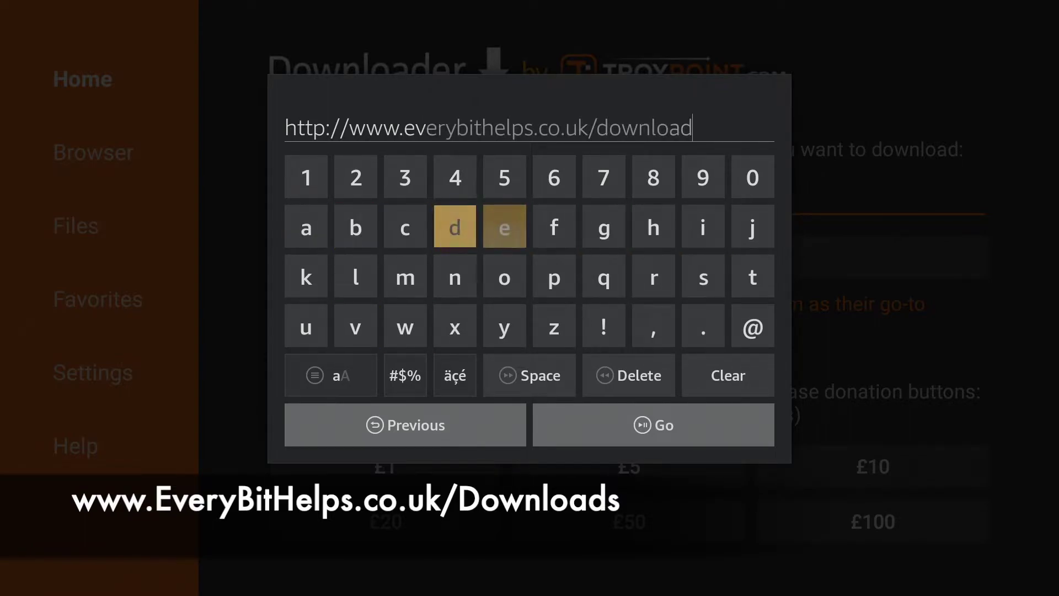
pyautogui.press('Left')
pyautogui.press('Down')
pyautogui.press('Right')
pyautogui.press('Right')
pyautogui.press('Right')
pyautogui.press('Right')
pyautogui.press('Right')
pyautogui.press('Return')
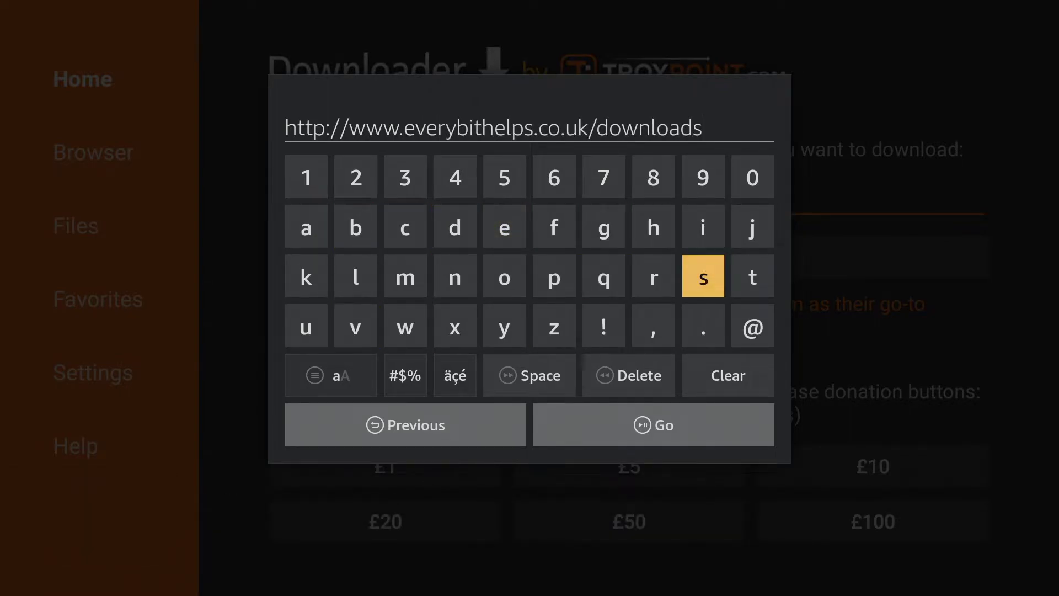
pyautogui.press('Down')
pyautogui.press('Down')
pyautogui.press('Return')
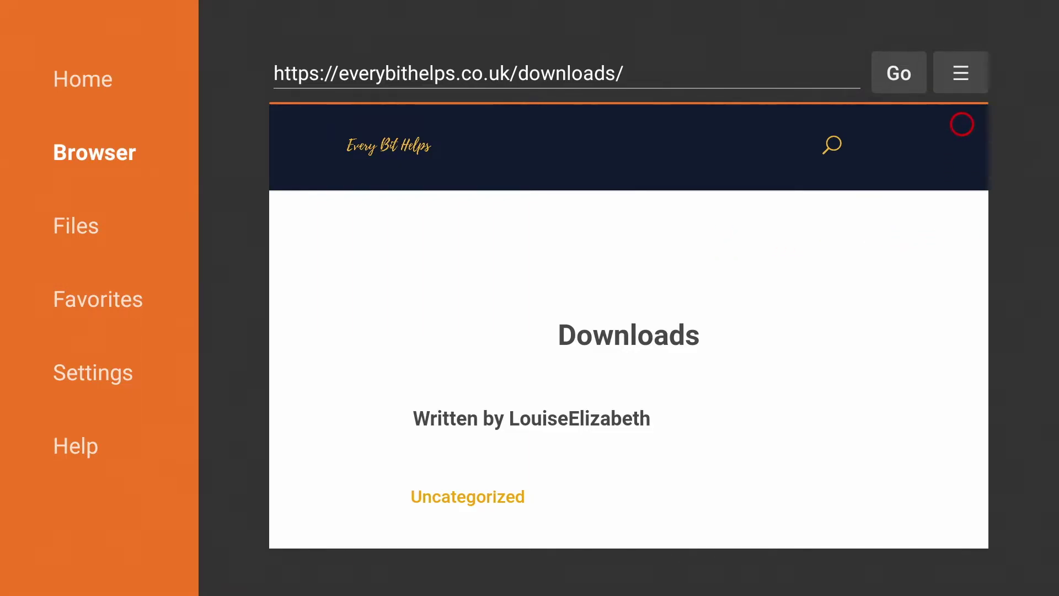
# Step: Add the loaded Downloads page to the browser favorites
pyautogui.press('Up')
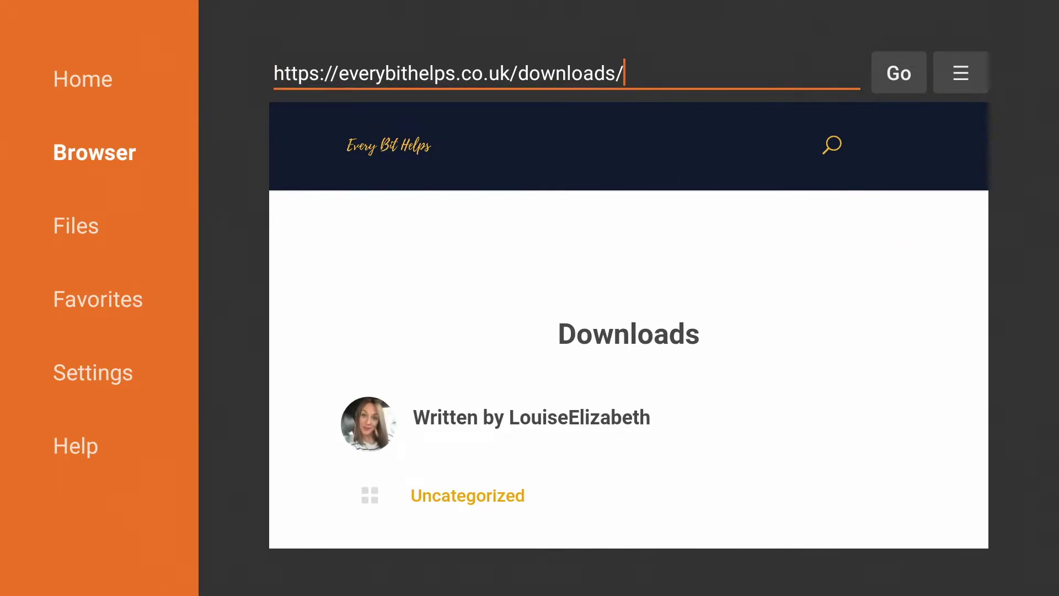
pyautogui.press('Right')
pyautogui.press('Right')
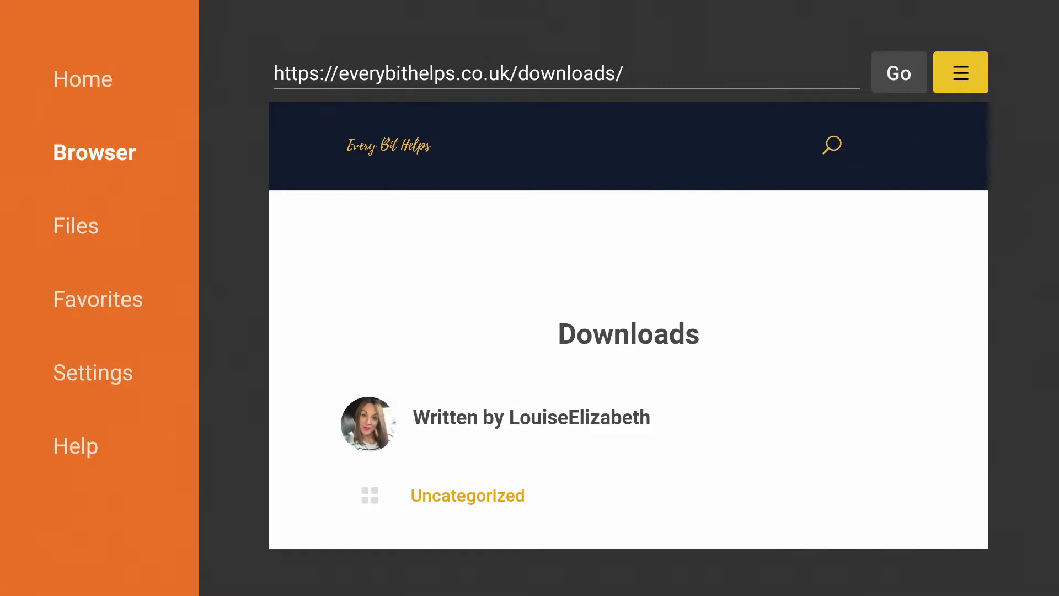
pyautogui.press('Return')
pyautogui.press('Down')
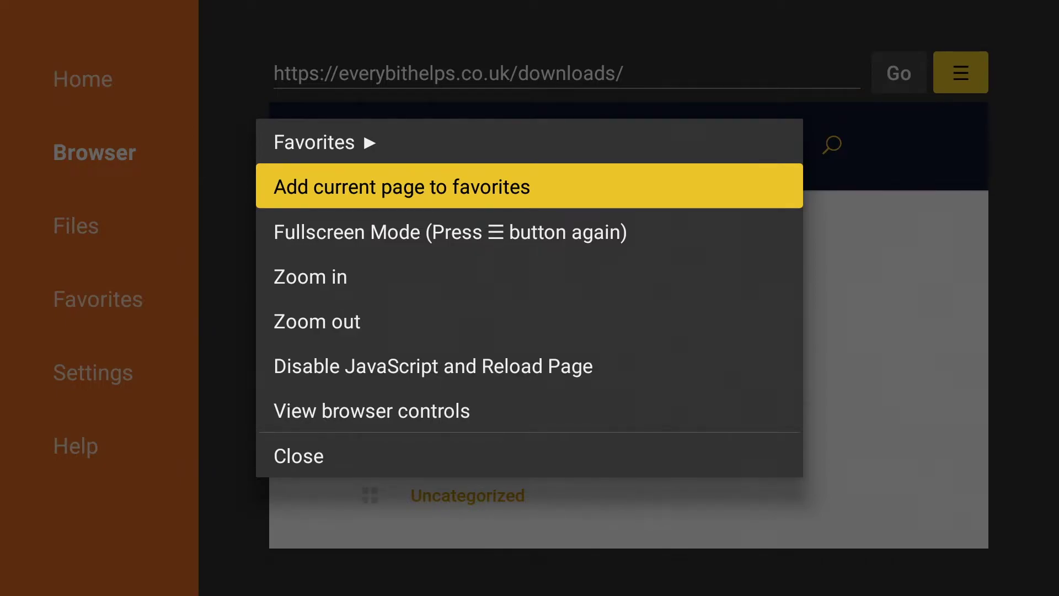
pyautogui.press('Return')
# Step: Download the Virus Total app file from its link on the Downloads page
pyautogui.press('Down')
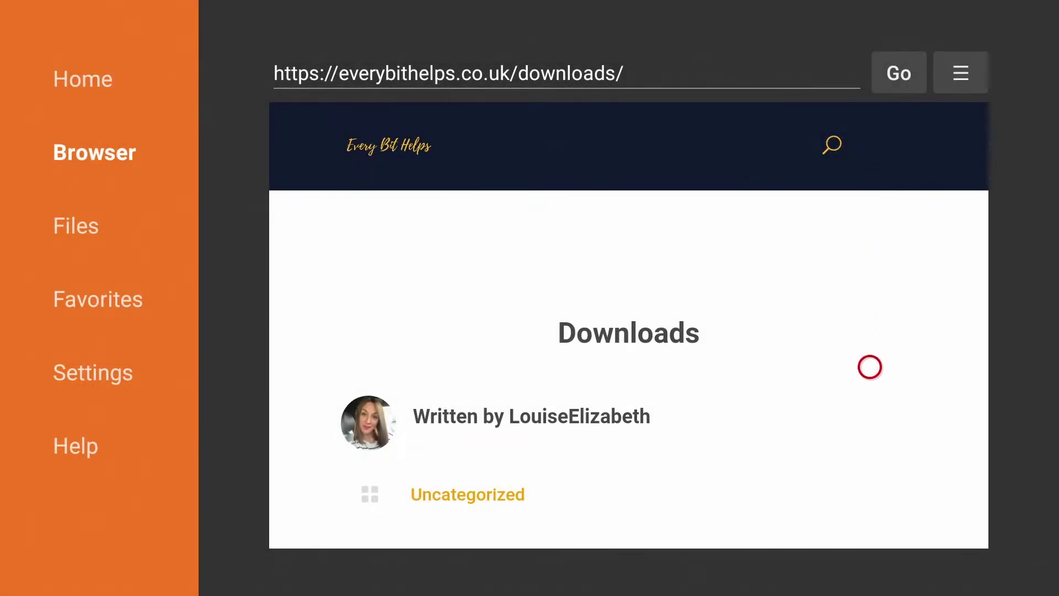
pyautogui.scroll(-12, 869, 526)
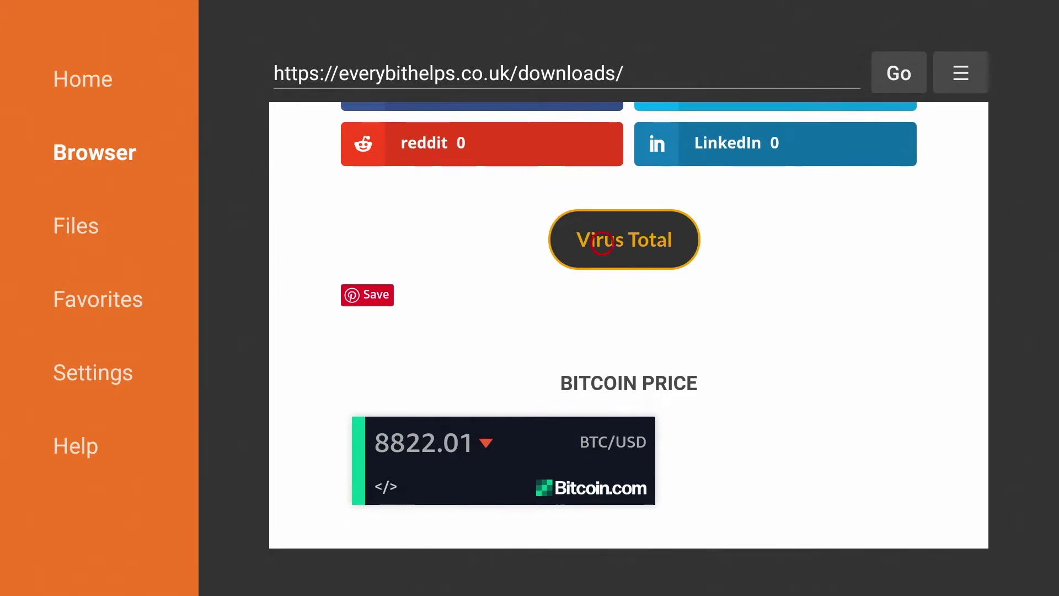
pyautogui.click(602, 242)
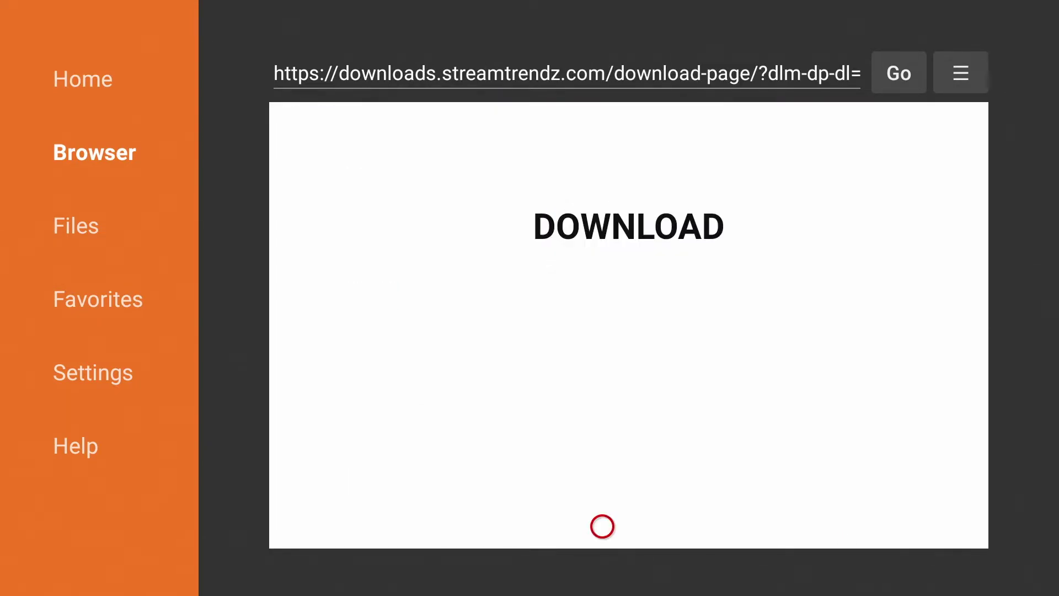
pyautogui.scroll(-6, 602, 524)
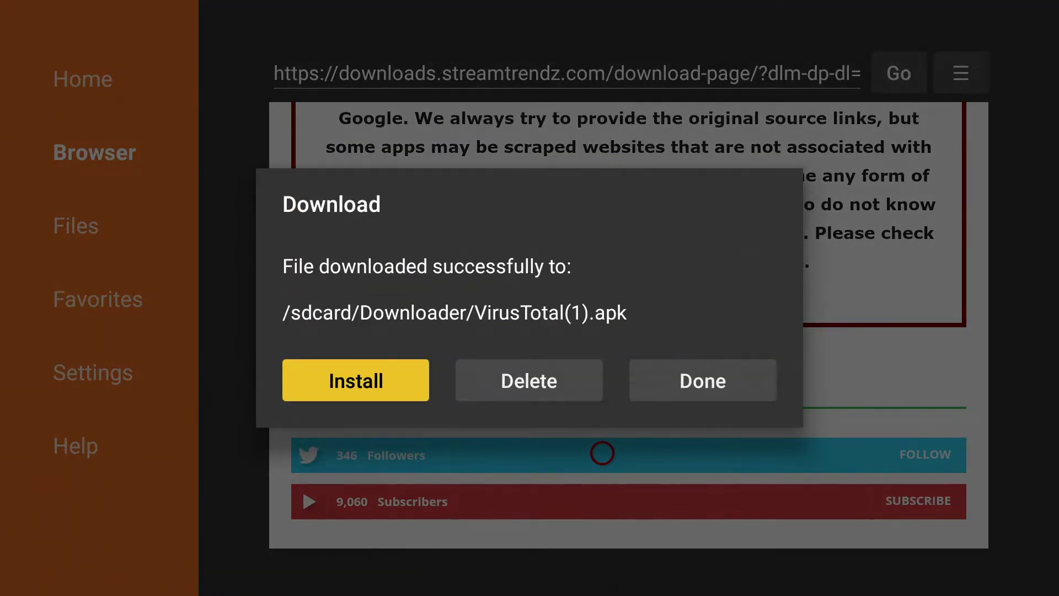
# Step: Install VirusTotal Mobile from the downloaded APK file and close the installer
pyautogui.press('Return')
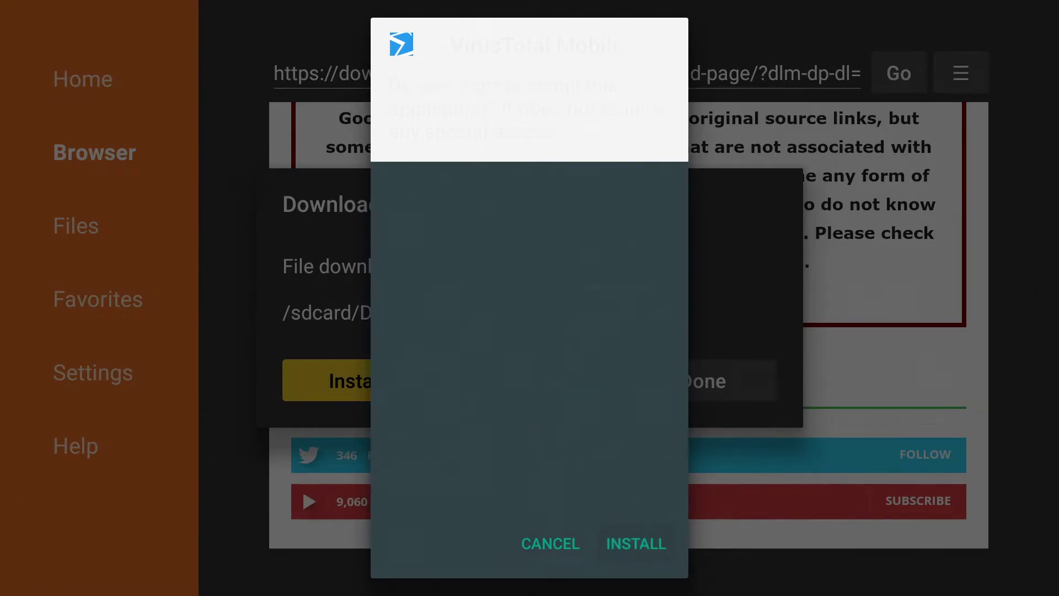
pyautogui.press('Return')
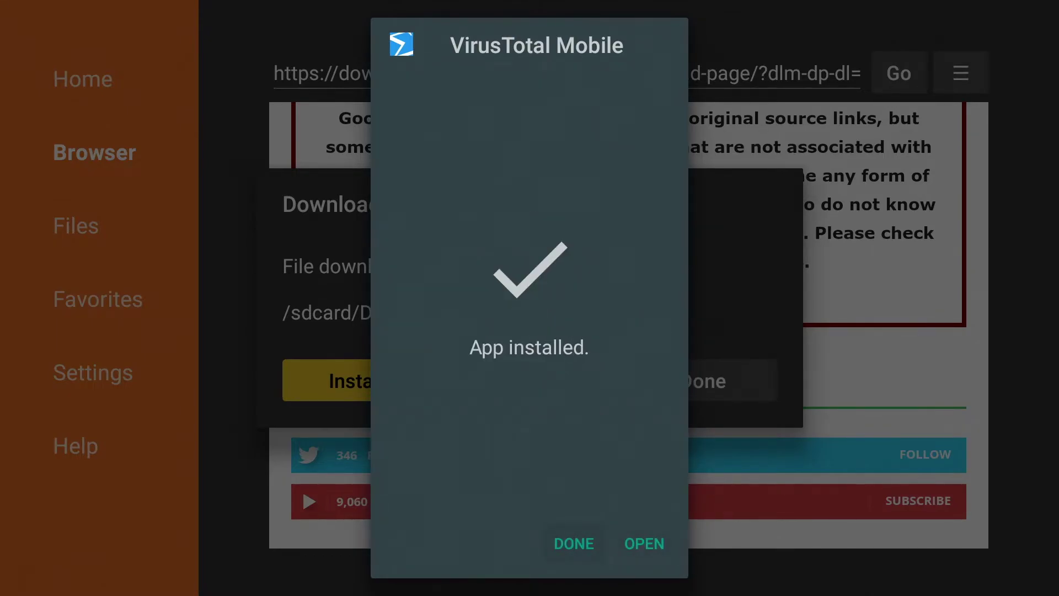
pyautogui.press('Escape')
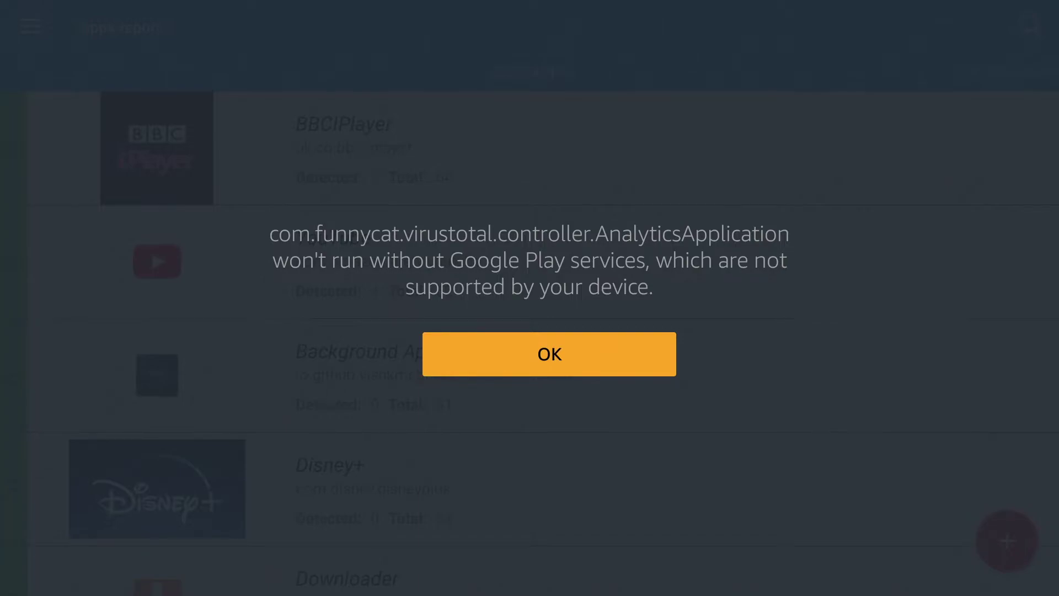
# Step: Dismiss the Google Play services notice and examine the detection results of the user apps in the apps report
pyautogui.press('Return')
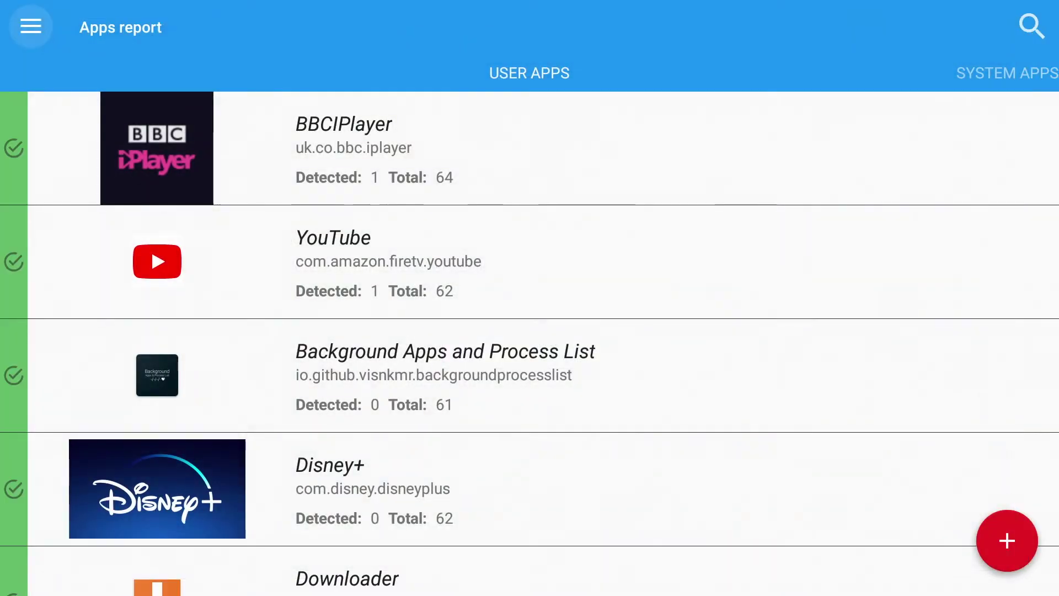
pyautogui.press('Down')
pyautogui.press('Down')
pyautogui.press('Down')
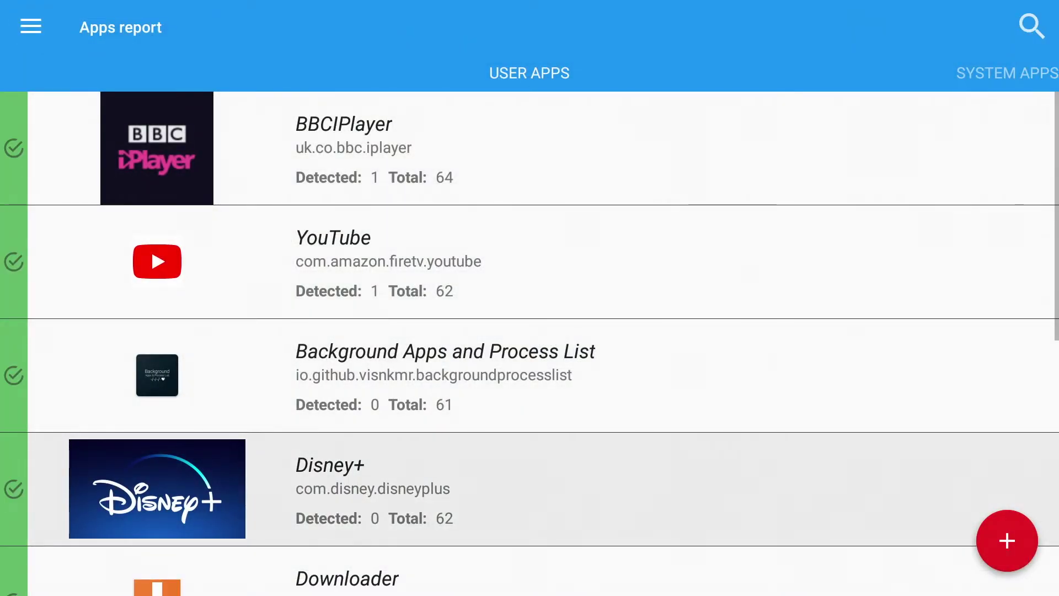
pyautogui.press('Down')
pyautogui.press('Down')
pyautogui.press('Down')
pyautogui.press('Down')
pyautogui.press('Down')
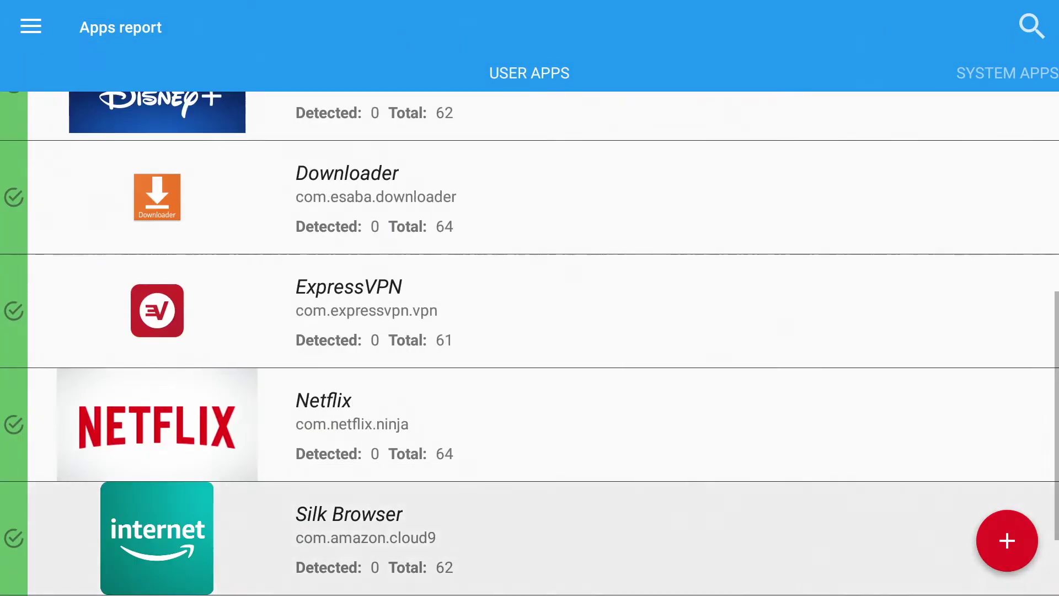
pyautogui.press('Up')
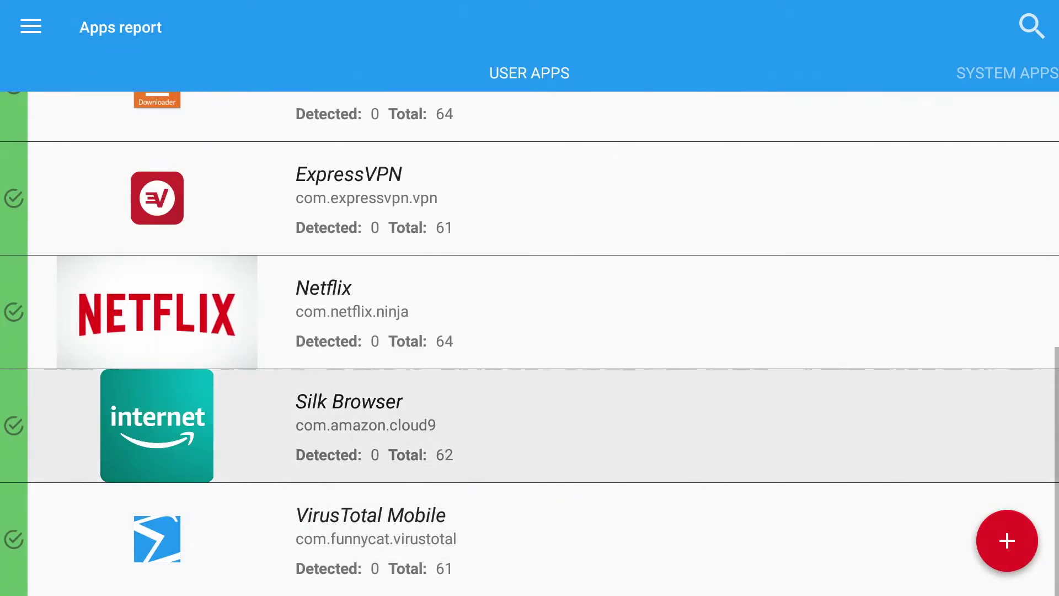
# Step: Go back to the beginning of the user apps report and check the first entries' detection results
pyautogui.press('Up')
pyautogui.press('Up')
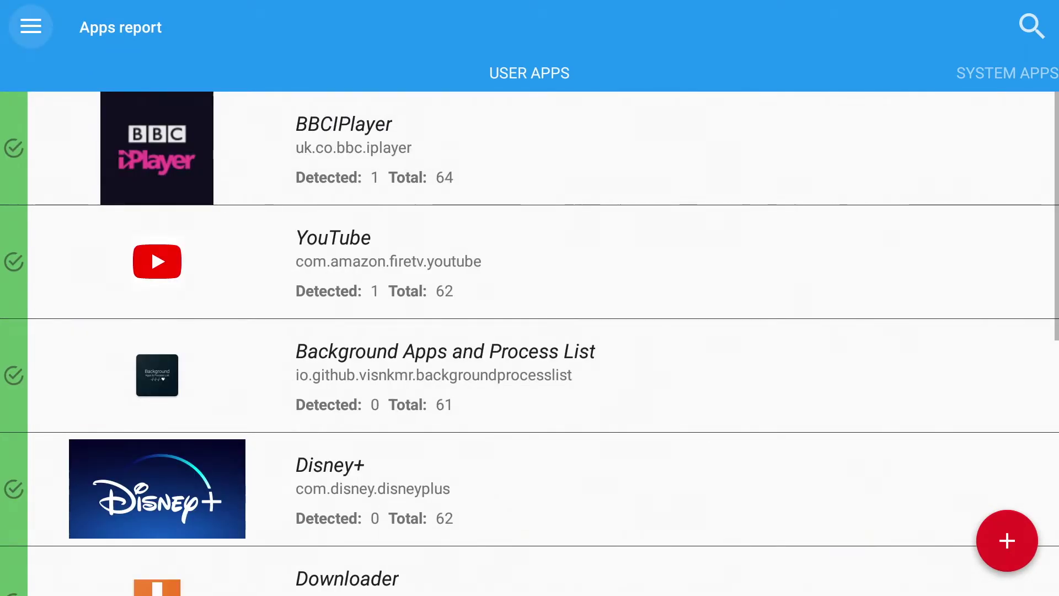
pyautogui.press('Down')
pyautogui.press('Return')
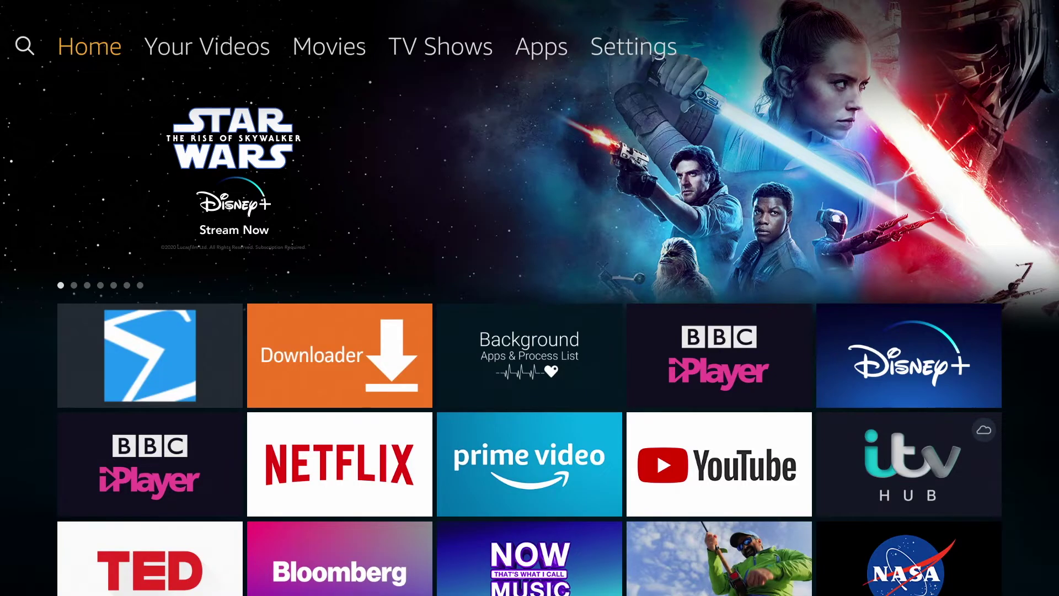
# Step: Go to the Fire TV Settings from the home page and enter the row of setting categories
pyautogui.press('Right')
pyautogui.press('Right')
pyautogui.press('Right')
pyautogui.press('Right')
pyautogui.press('Right')
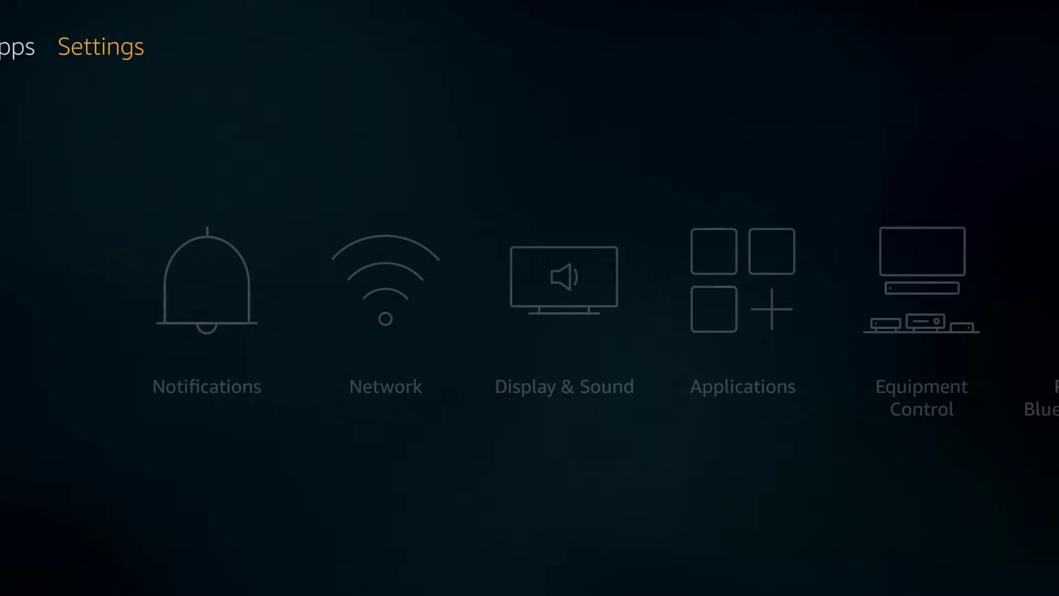
pyautogui.press('Down')
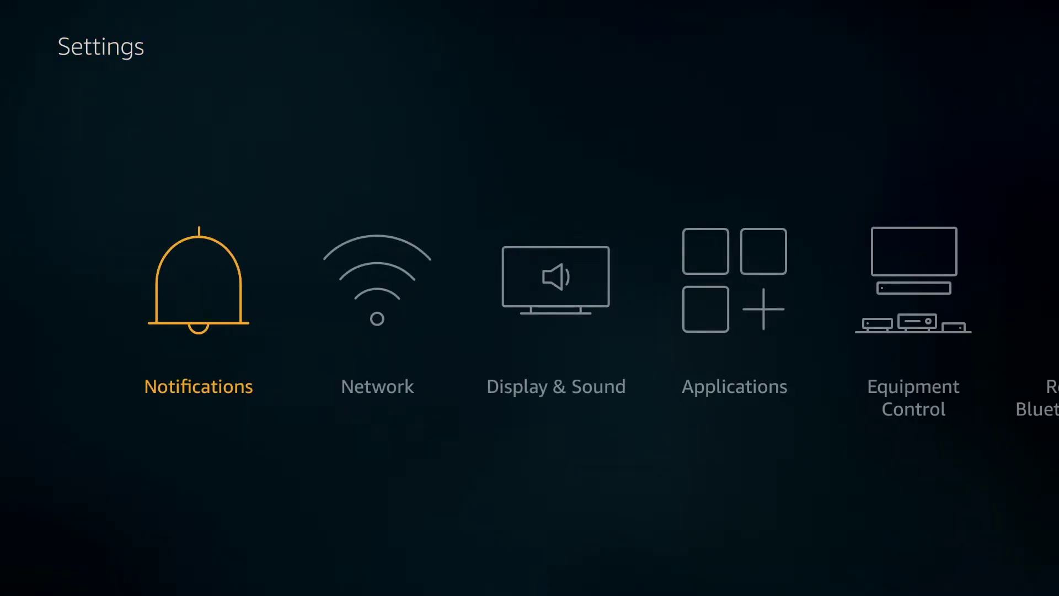
# Step: Open the Privacy Settings within the Preferences category
pyautogui.press('Right')
pyautogui.press('Right')
pyautogui.press('Right')
pyautogui.press('Right')
pyautogui.press('Right')
pyautogui.press('Right')
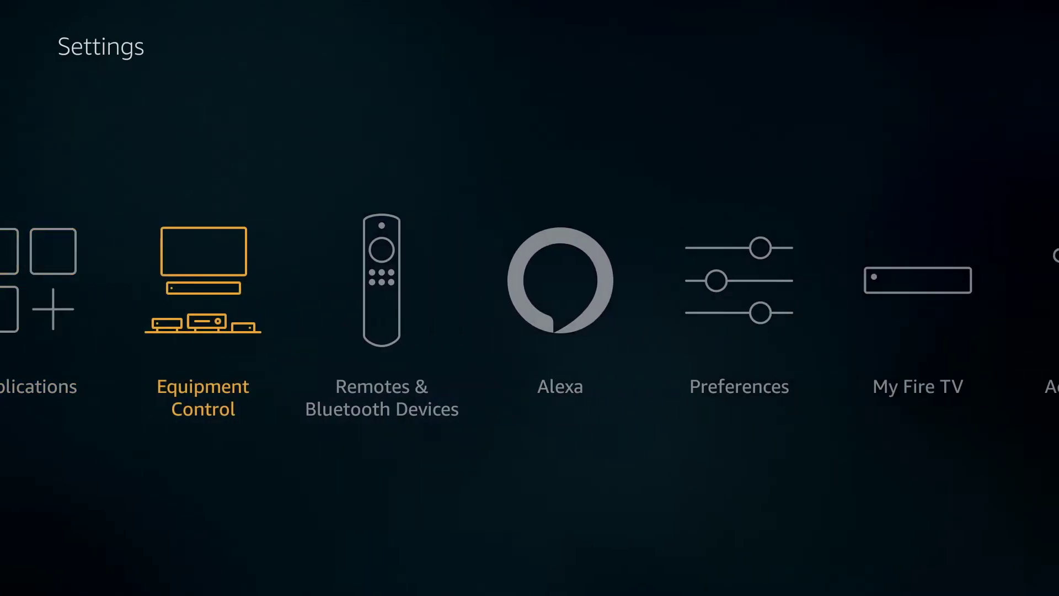
pyautogui.press('Right')
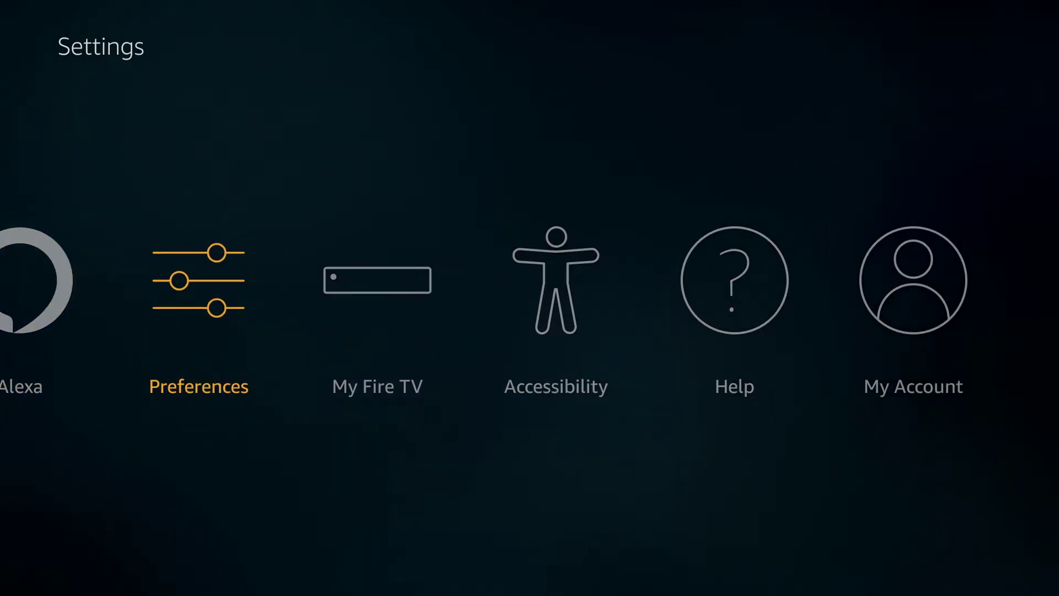
pyautogui.press('Return')
pyautogui.press('Down')
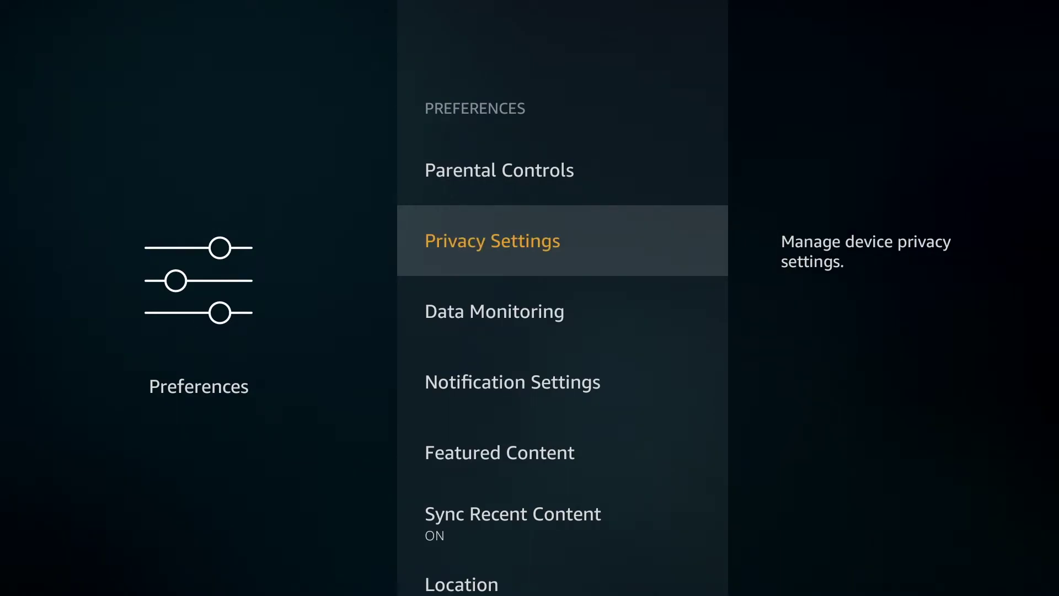
pyautogui.press('Return')
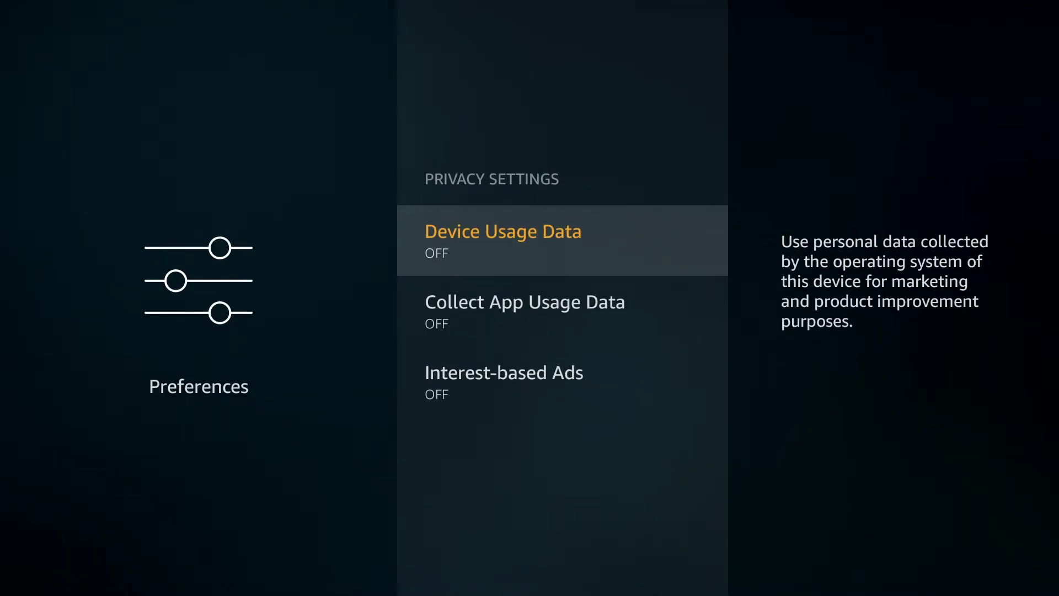
# Step: Switch Device Usage Data on and turn it off again, confirming the opt-out
pyautogui.press('Return')
pyautogui.press('Return')
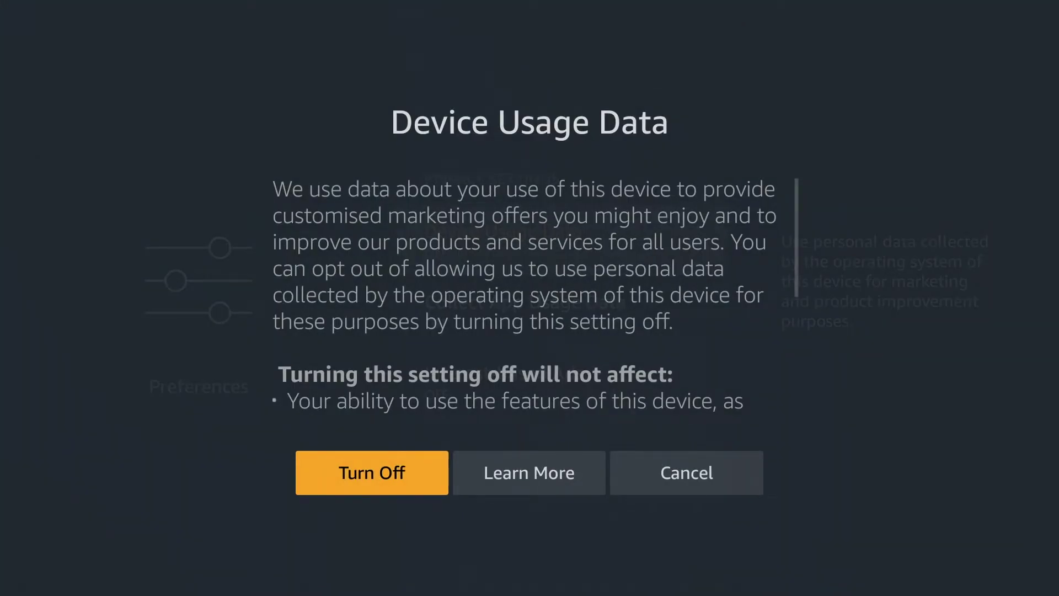
pyautogui.press('Return')
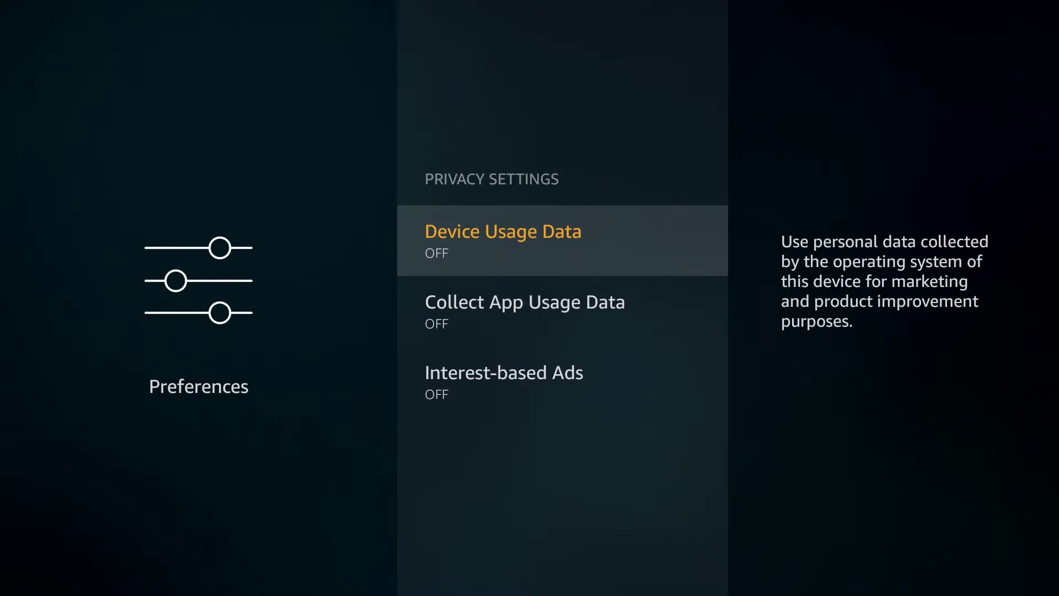
# Step: Switch Collect App Usage Data on and turn it off again, confirming the opt-out
pyautogui.press('Down')
pyautogui.press('Return')
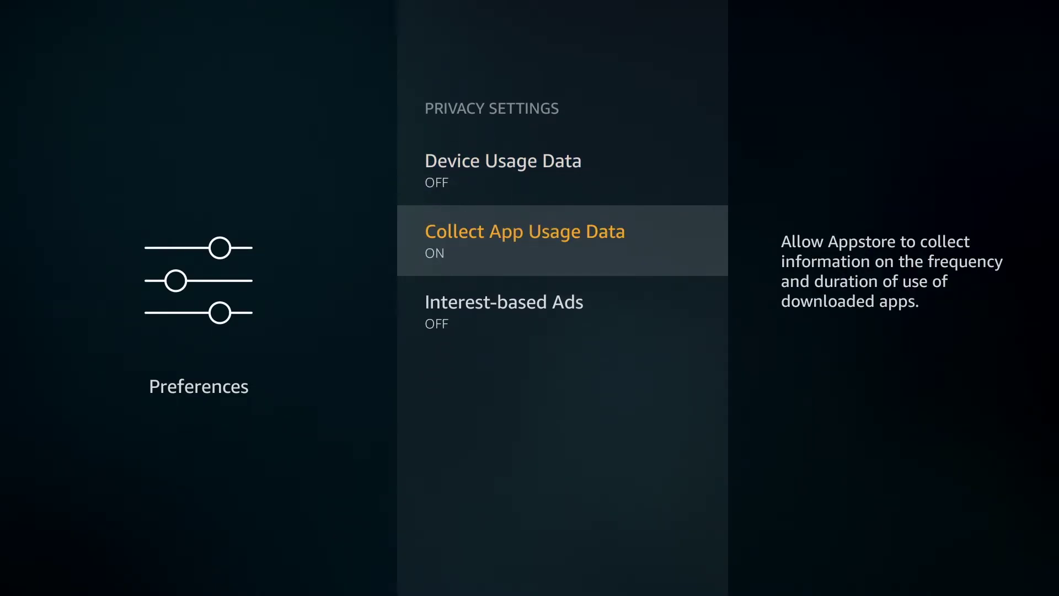
pyautogui.press('Return')
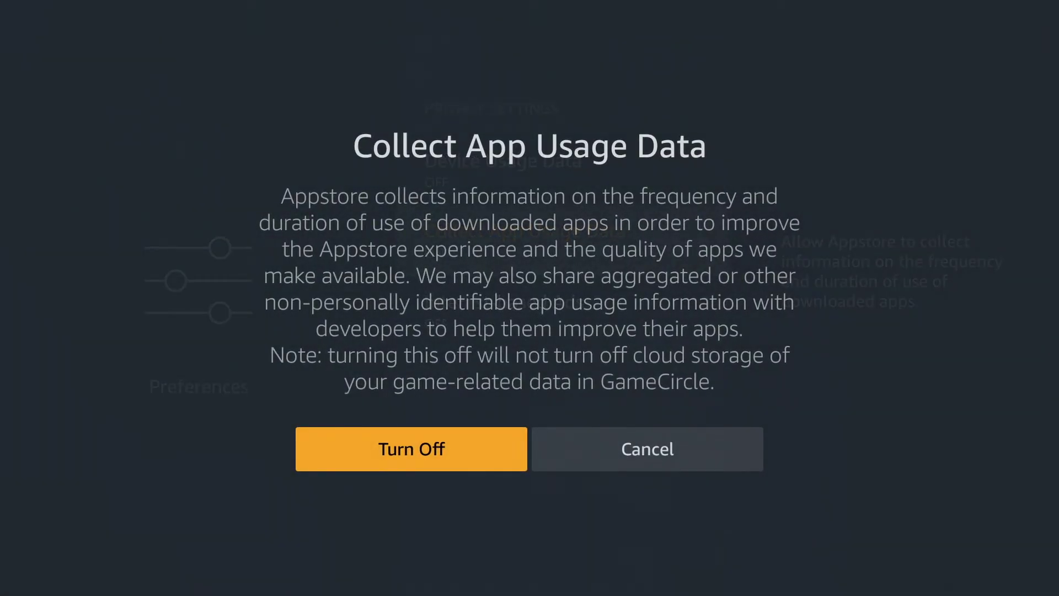
pyautogui.press('Return')
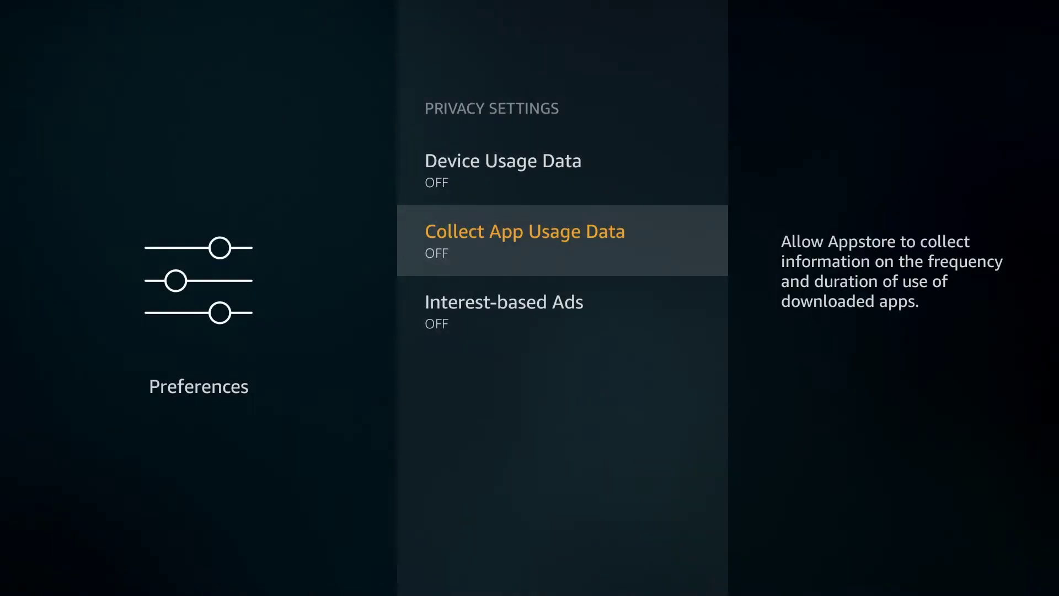
# Step: Switch Interest-based Ads on and back off, and return to the Preferences list
pyautogui.press('Down')
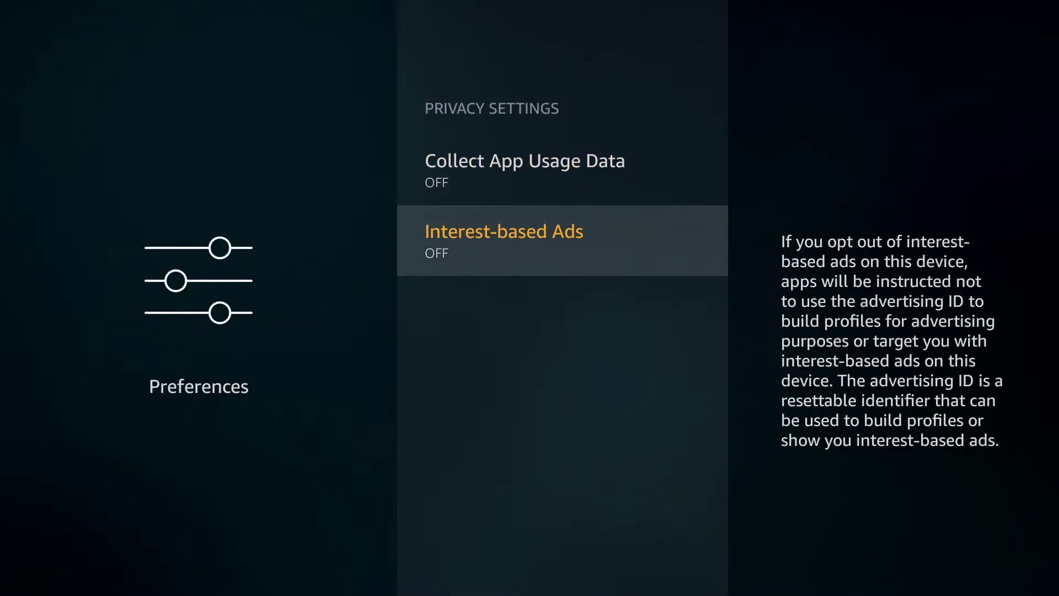
pyautogui.press('Return')
pyautogui.press('Return')
pyautogui.press('Escape')
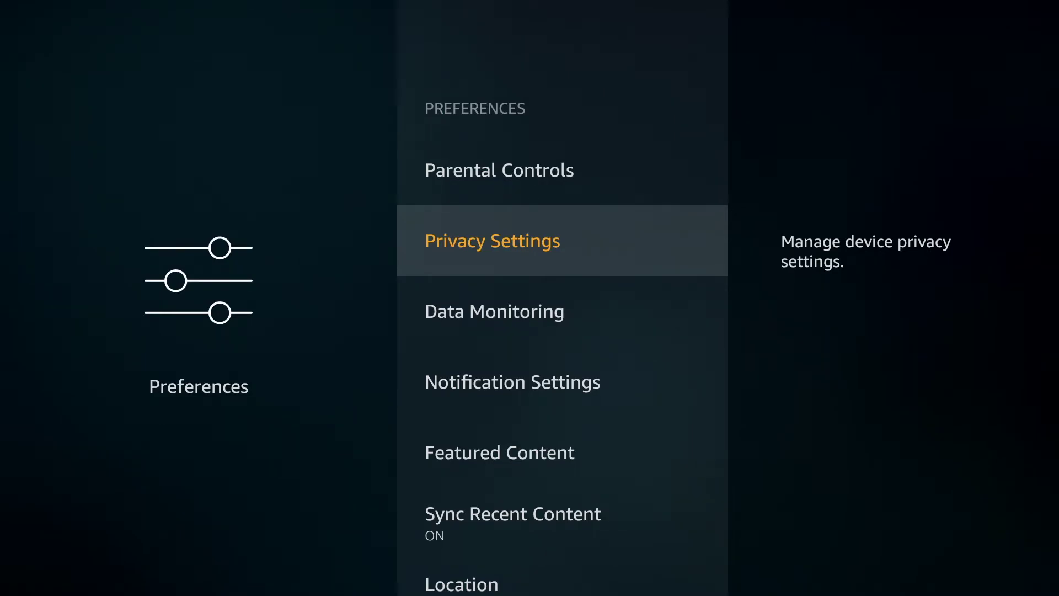
# Step: Open Data Monitoring and switch it on and back off
pyautogui.press('Down')
pyautogui.press('Return')
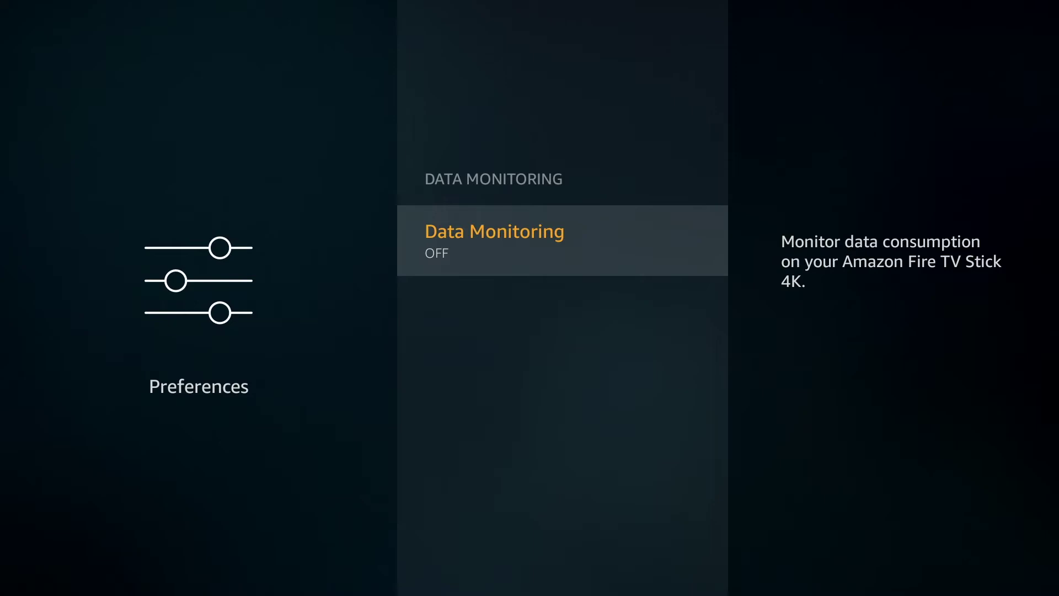
pyautogui.press('Return')
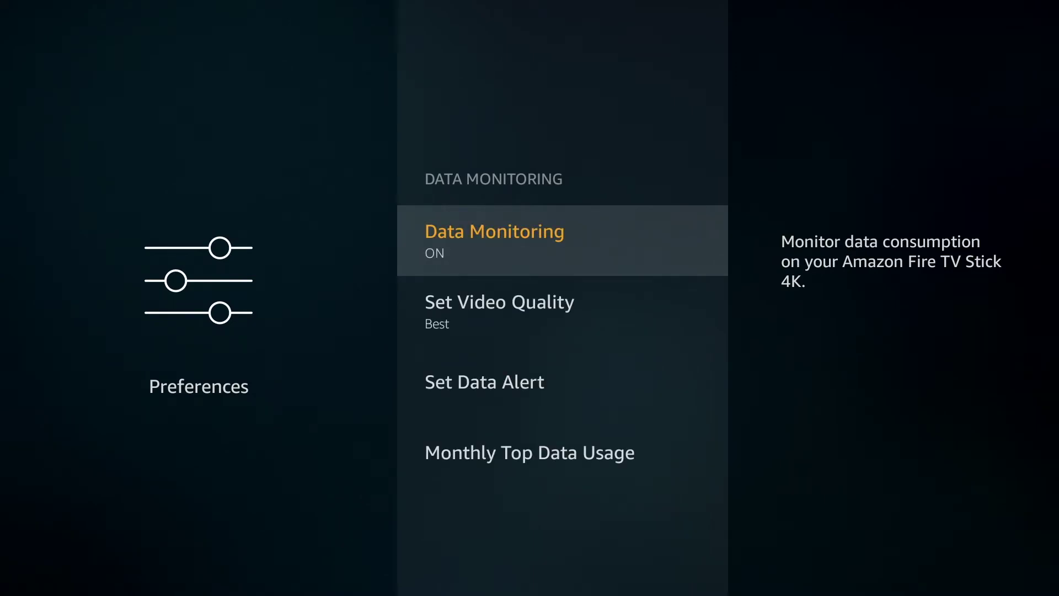
pyautogui.press('Return')
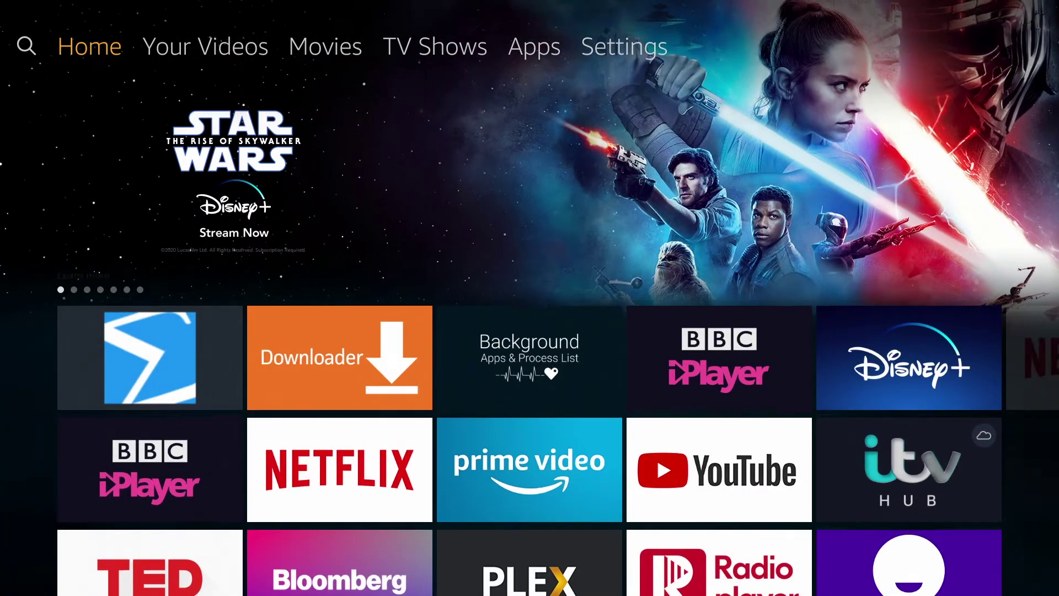
pyautogui.press('Down')
pyautogui.press('Down')
pyautogui.press('Down')
pyautogui.press('Down')
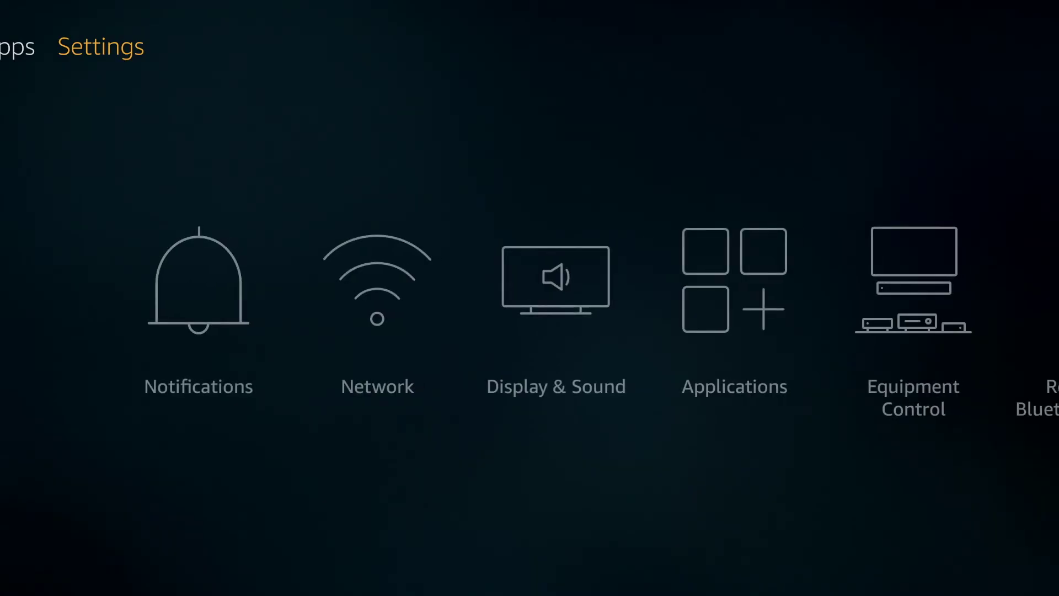
# Step: Open the Preferences category in the Fire TV Settings
pyautogui.press('Down')
pyautogui.press('Right')
pyautogui.press('Right')
pyautogui.press('Right')
pyautogui.press('Right')
pyautogui.press('Right')
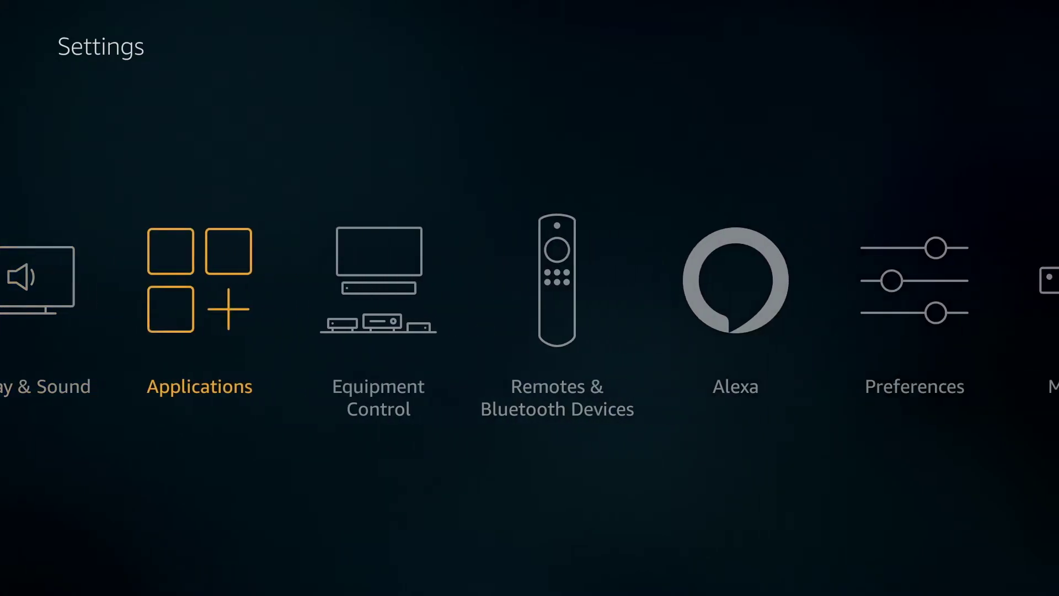
pyautogui.press('Right')
pyautogui.press('Right')
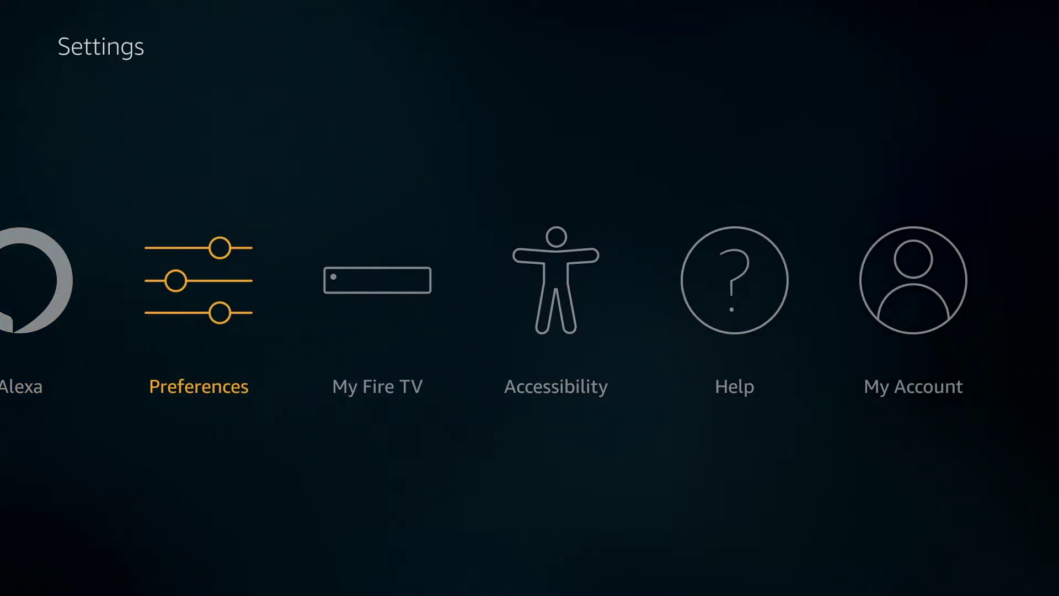
pyautogui.press('Return')
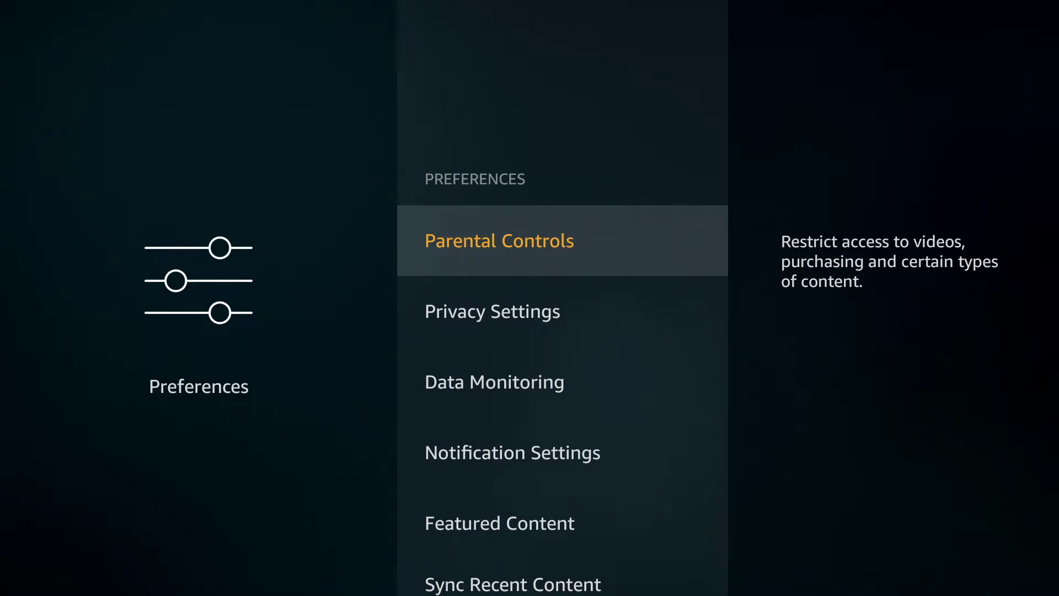
# Step: Turn off Allow Video Autoplay and Allow Audio Autoplay in the Featured Content settings
pyautogui.press('Down')
pyautogui.press('Down')
pyautogui.press('Down')
pyautogui.press('Down')
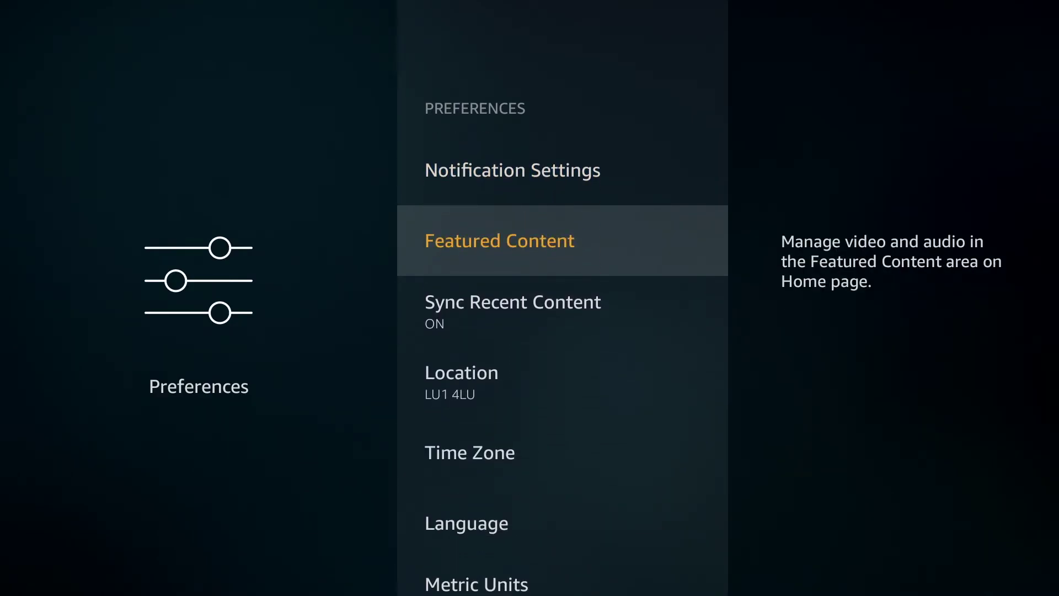
pyautogui.press('Return')
pyautogui.press('Return')
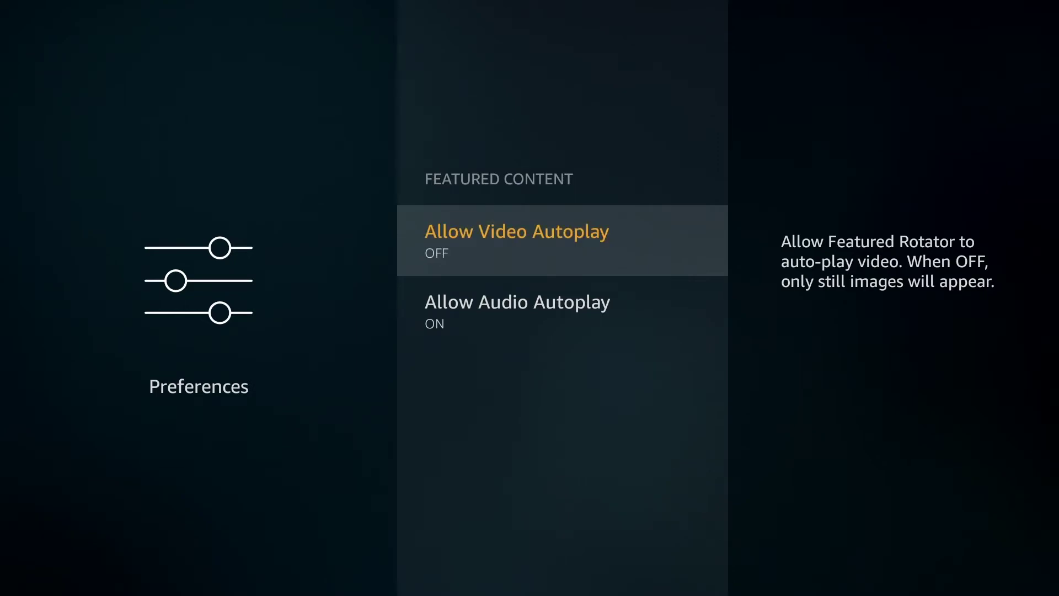
pyautogui.press('Down')
pyautogui.press('Return')
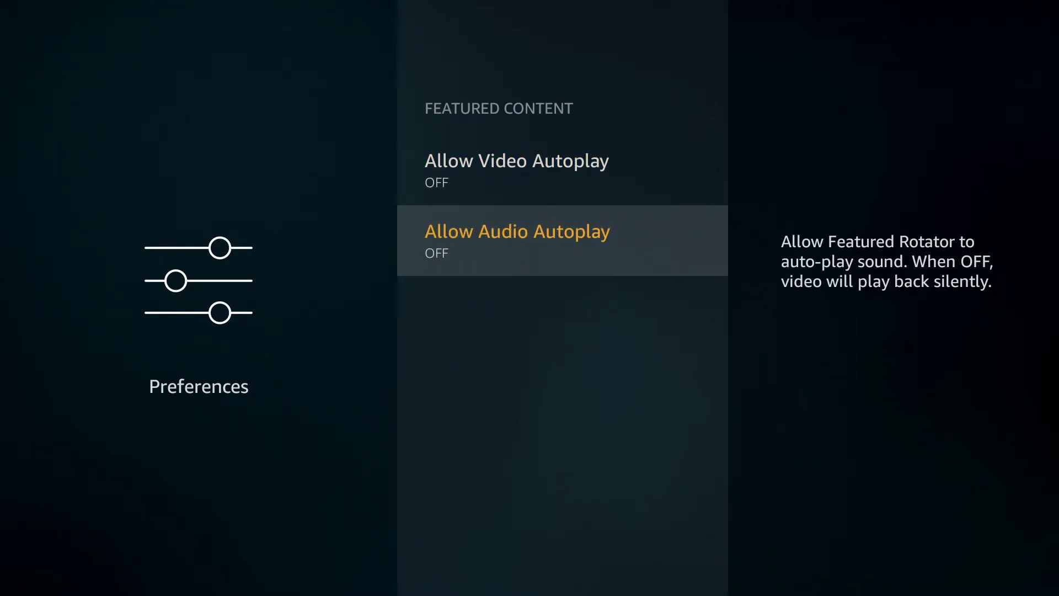
# Step: Leave the settings for the home page and view the Amazon Originals and Exclusives row
pyautogui.press('Escape')
pyautogui.press('Home')
pyautogui.press('Down')
pyautogui.press('Down')
pyautogui.press('Down')
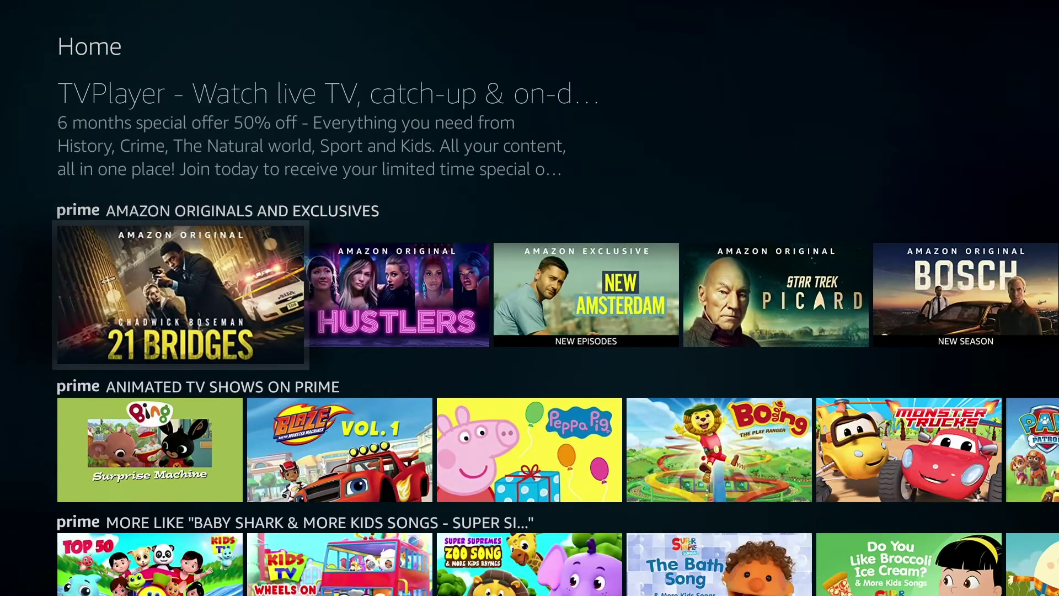